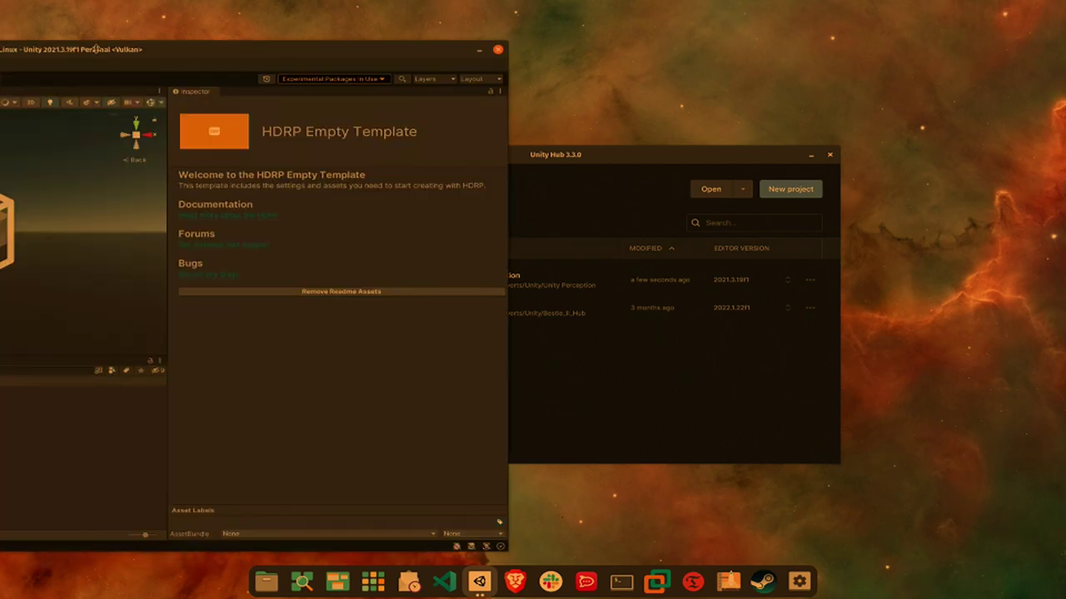
Step: Maximize the Unity editor and examine the Main Camera's Perception Camera settings and camera labelers
{"action": "left_click_drag", "start_coordinate": [137, 41], "coordinate": [710, 20]}
{"action": "double_click", "coordinate": [710, 20]}
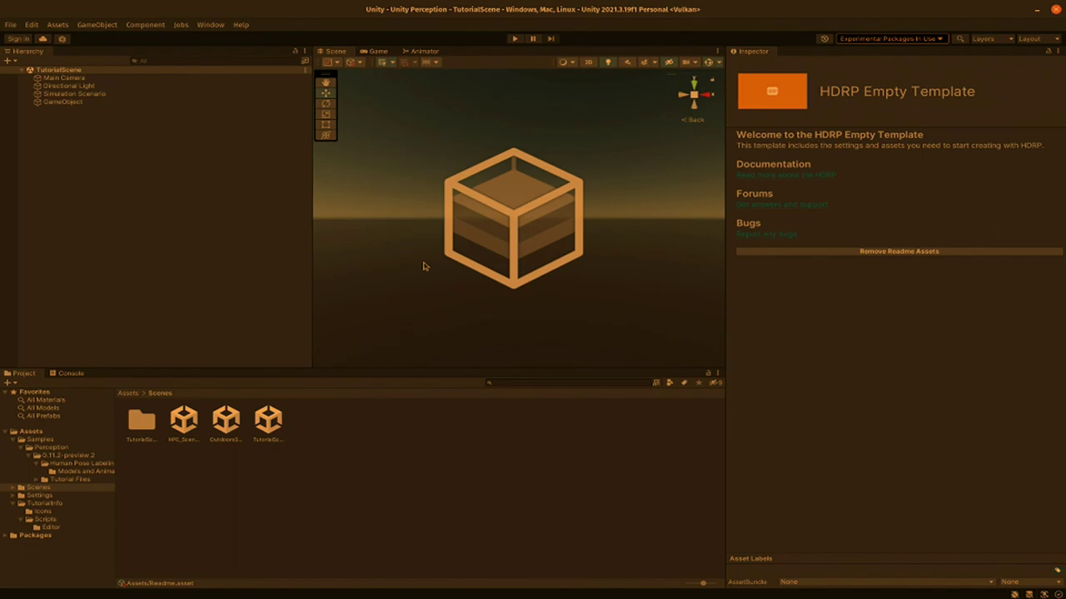
{"action": "left_click", "coordinate": [99, 79]}
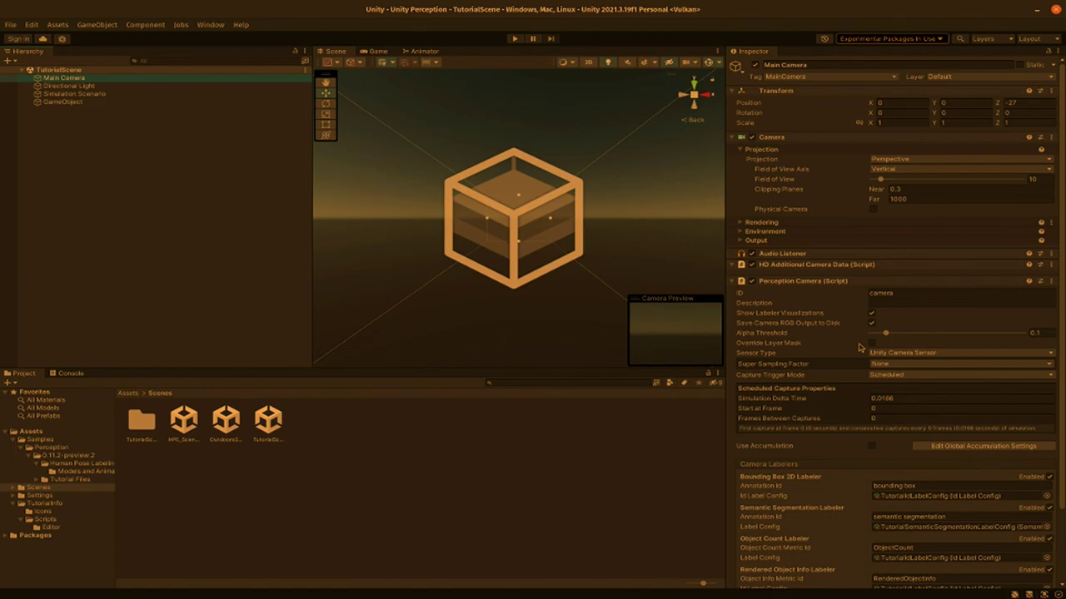
{"action": "scroll", "coordinate": [843, 392], "scroll_direction": "down", "scroll_amount": 3}
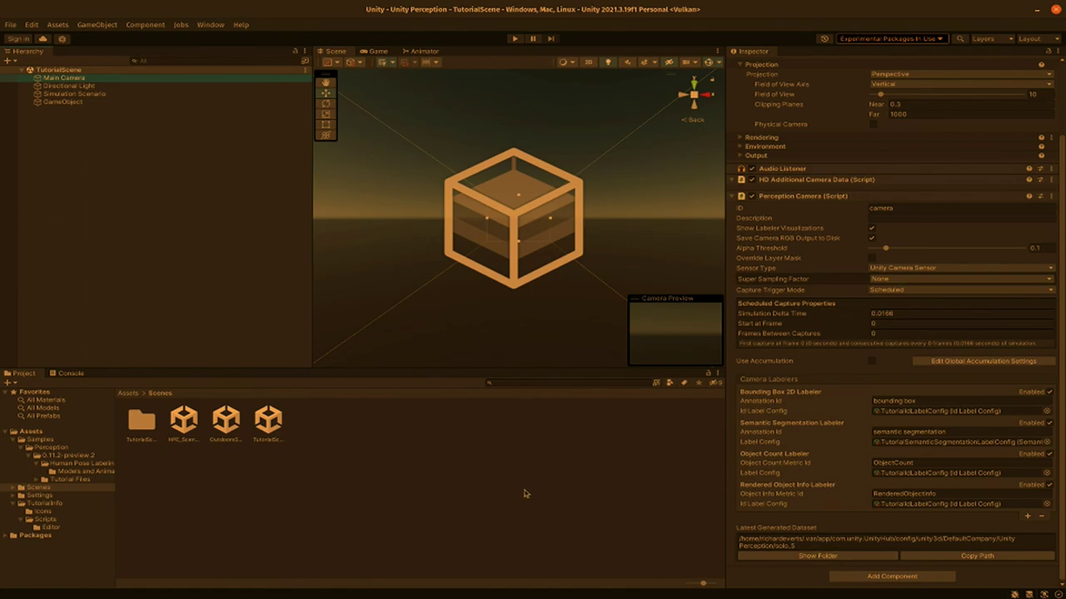
Step: Examine the BackgroundObjectPlacementRandomizer settings and prefab list of the Simulation Scenario, then collapse them
{"action": "left_click", "coordinate": [96, 94]}
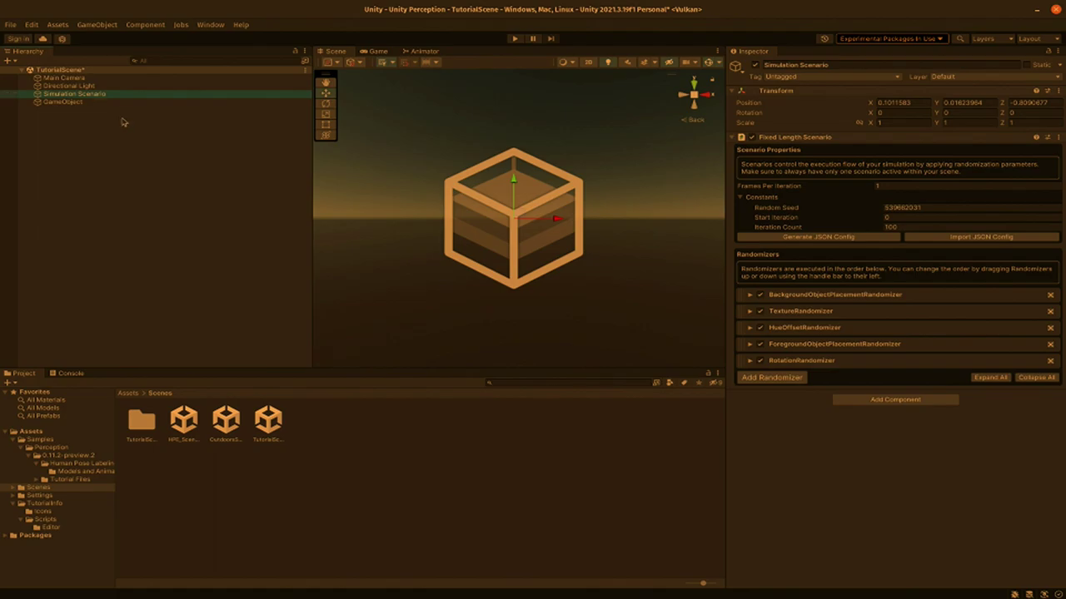
{"action": "left_click", "coordinate": [748, 297]}
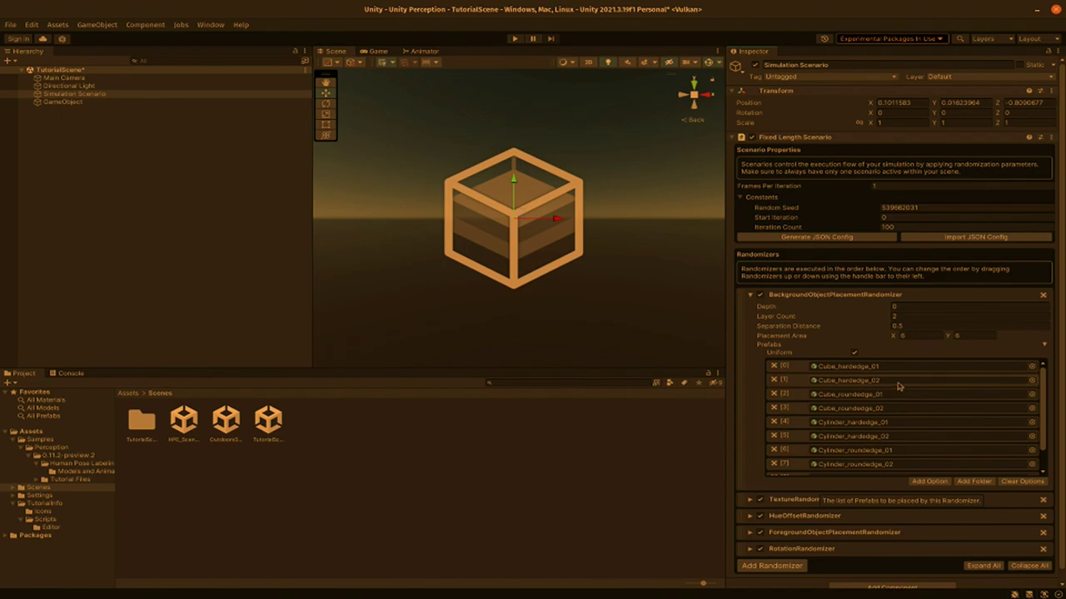
{"action": "left_click", "coordinate": [750, 295]}
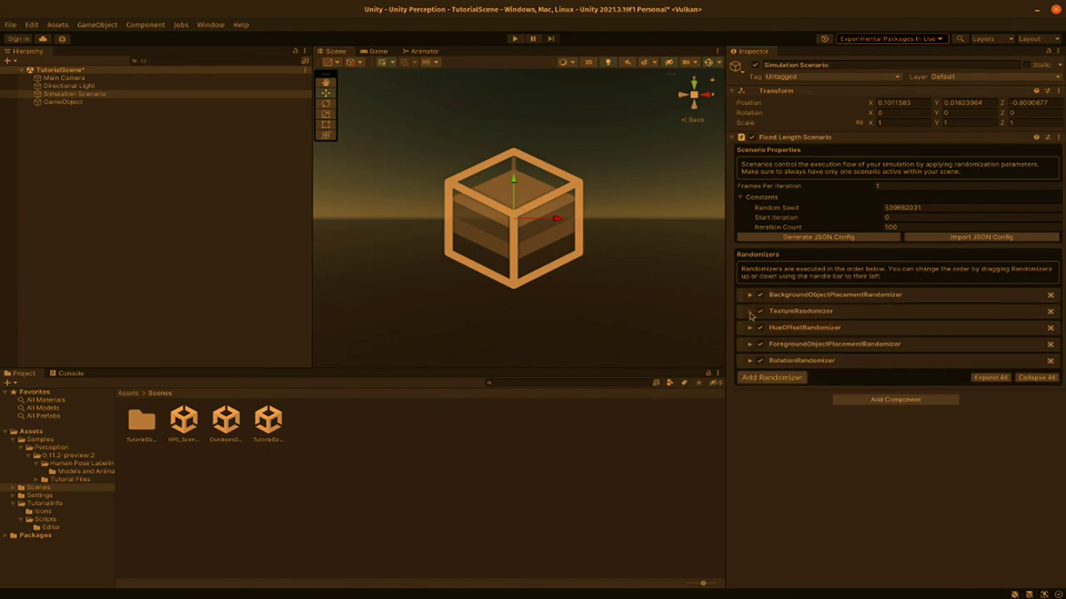
Step: Look through the texture list of the TextureRandomizer and collapse it again
{"action": "left_click", "coordinate": [750, 311]}
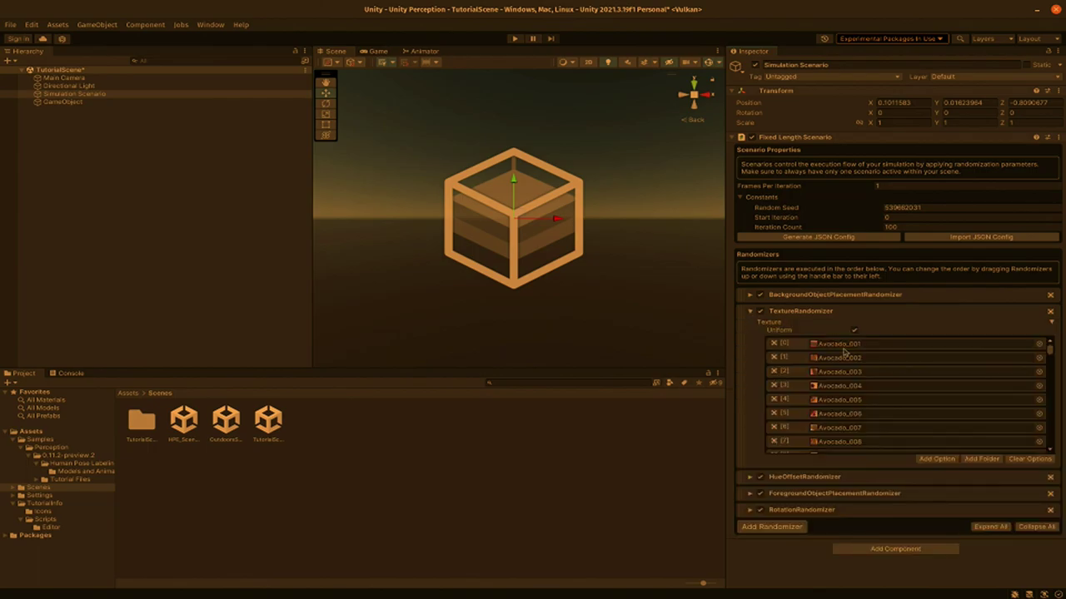
{"action": "scroll", "coordinate": [959, 394], "scroll_direction": "down", "scroll_amount": 1}
{"action": "scroll", "coordinate": [959, 394], "scroll_direction": "down", "scroll_amount": 1}
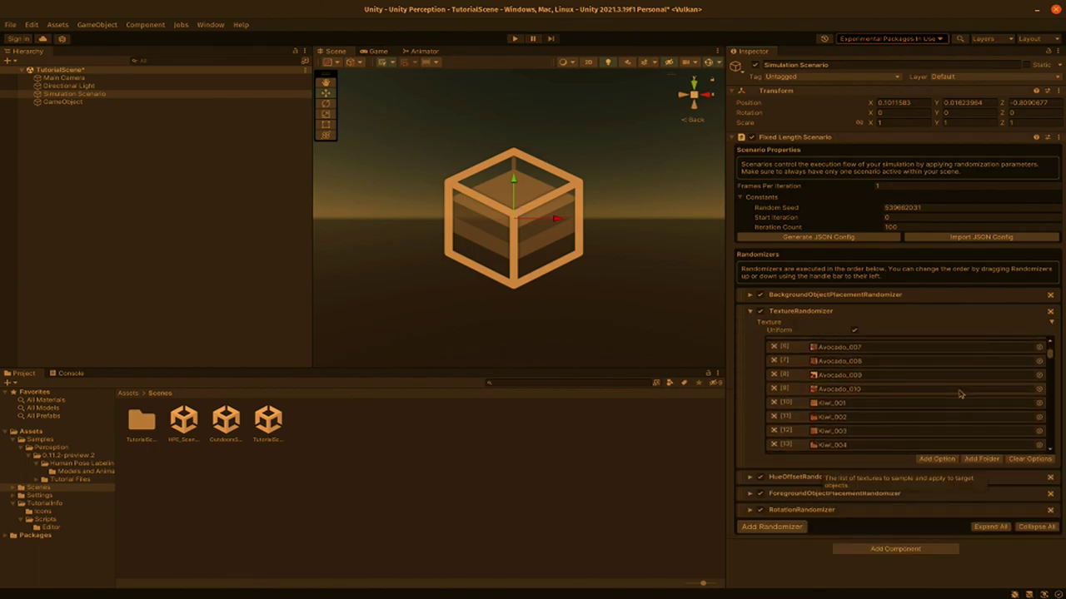
{"action": "scroll", "coordinate": [959, 394], "scroll_direction": "down", "scroll_amount": 2}
{"action": "scroll", "coordinate": [959, 394], "scroll_direction": "up", "scroll_amount": 4}
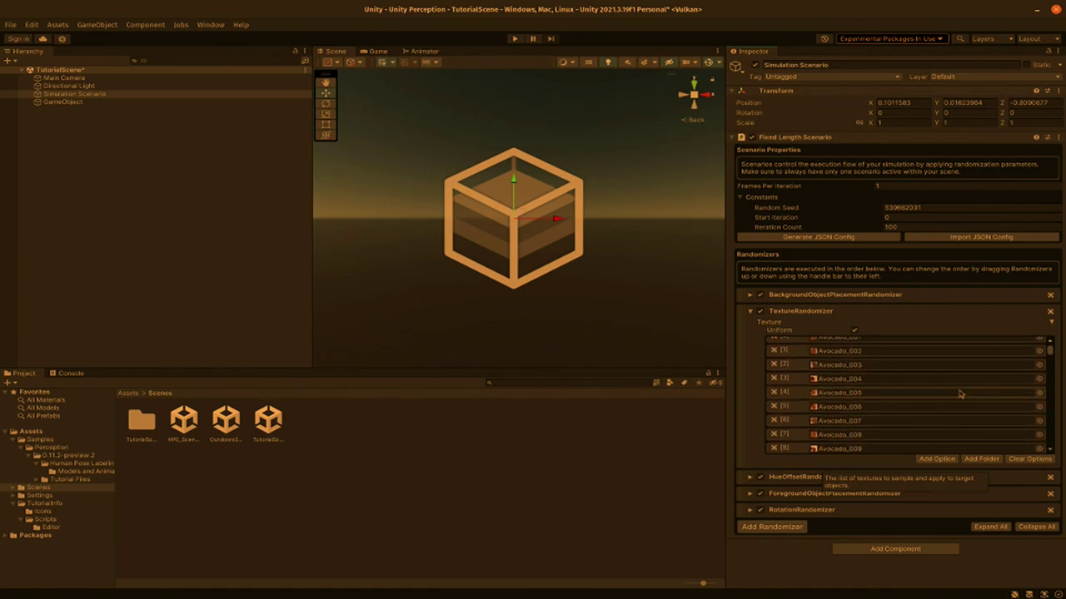
{"action": "scroll", "coordinate": [959, 394], "scroll_direction": "up", "scroll_amount": 1}
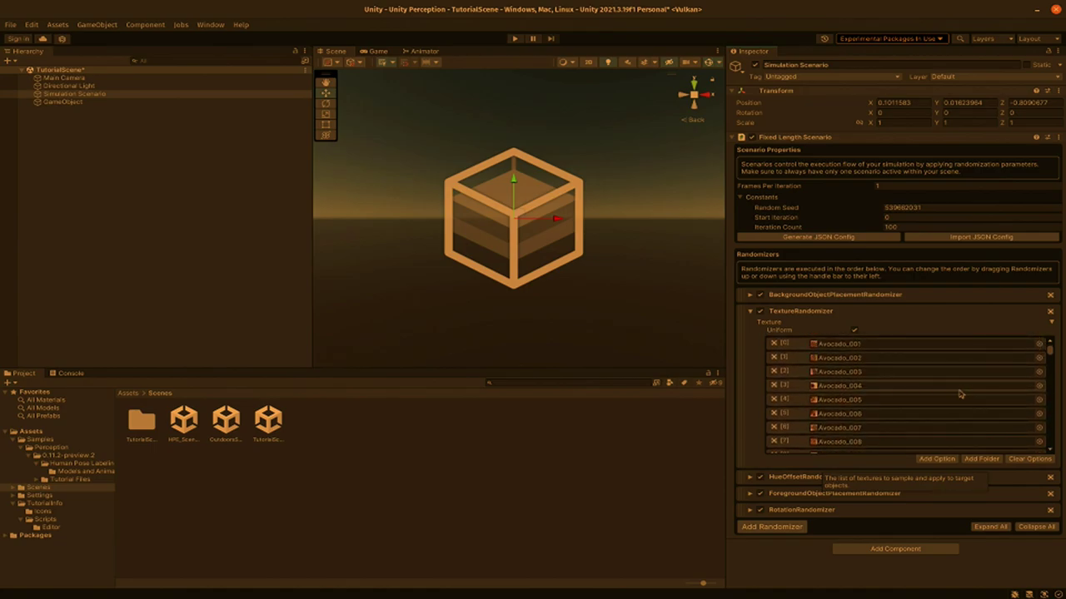
{"action": "left_click", "coordinate": [750, 311]}
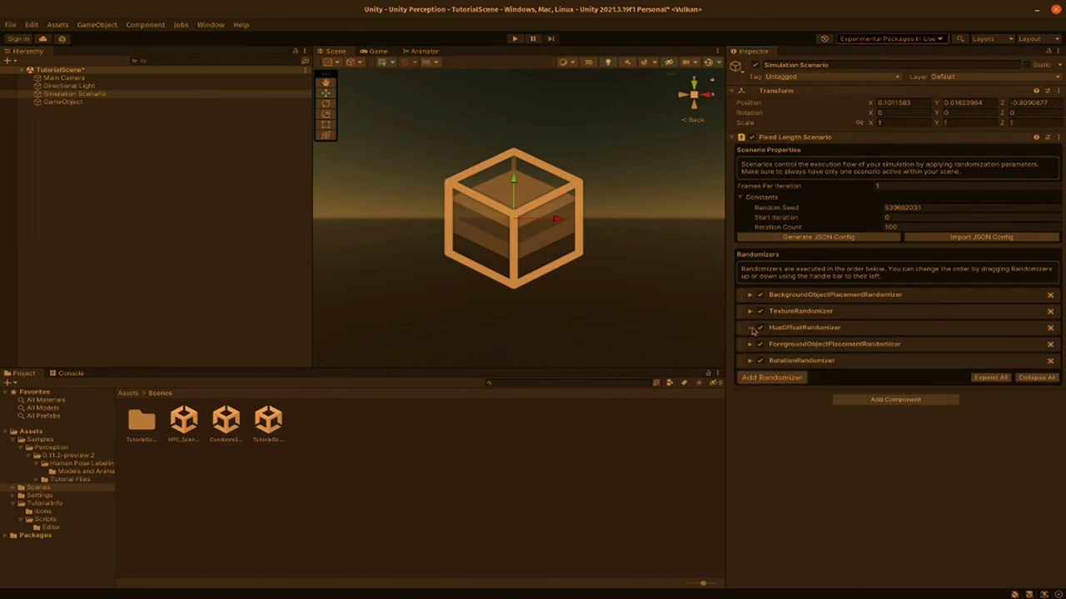
Step: Examine the HueOffsetRandomizer range and the ForegroundObjectPlacementRandomizer settings and prefabs, collapsing each one again
{"action": "left_click", "coordinate": [751, 328]}
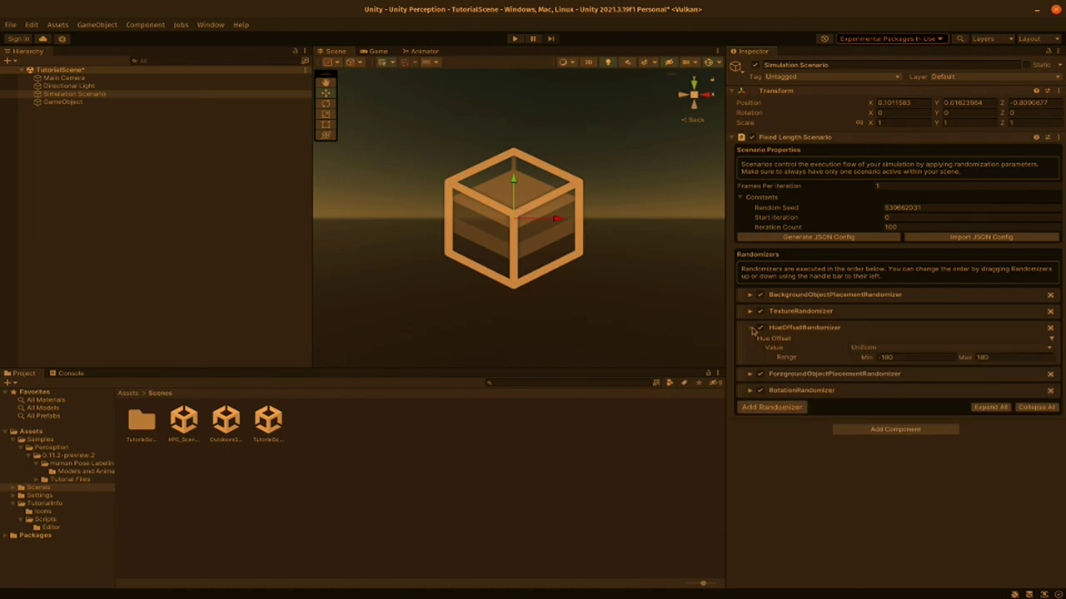
{"action": "left_click", "coordinate": [751, 328]}
{"action": "left_click", "coordinate": [751, 345]}
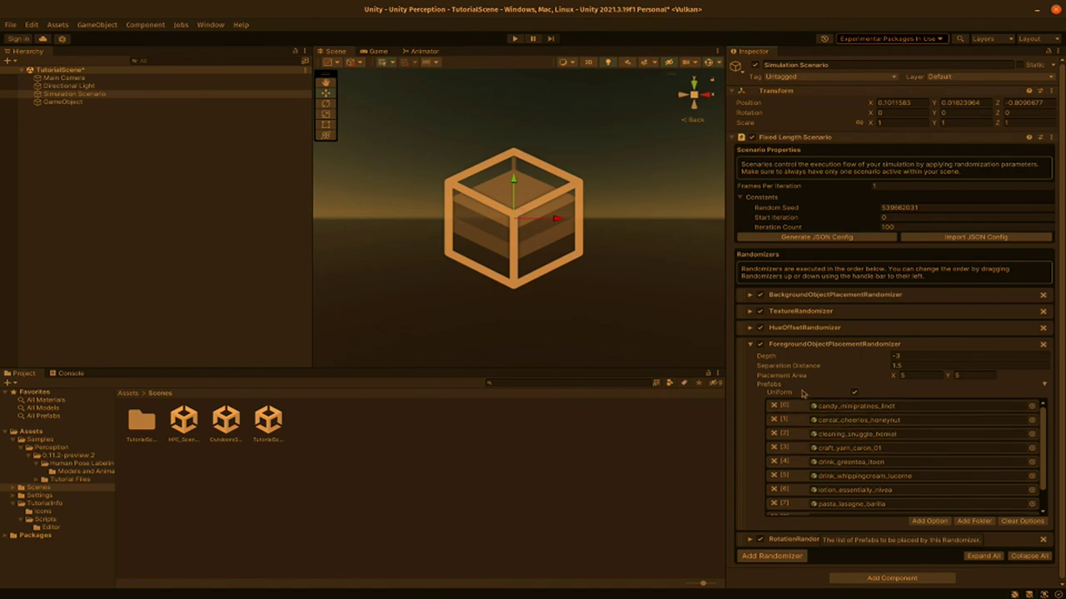
{"action": "left_click", "coordinate": [750, 344]}
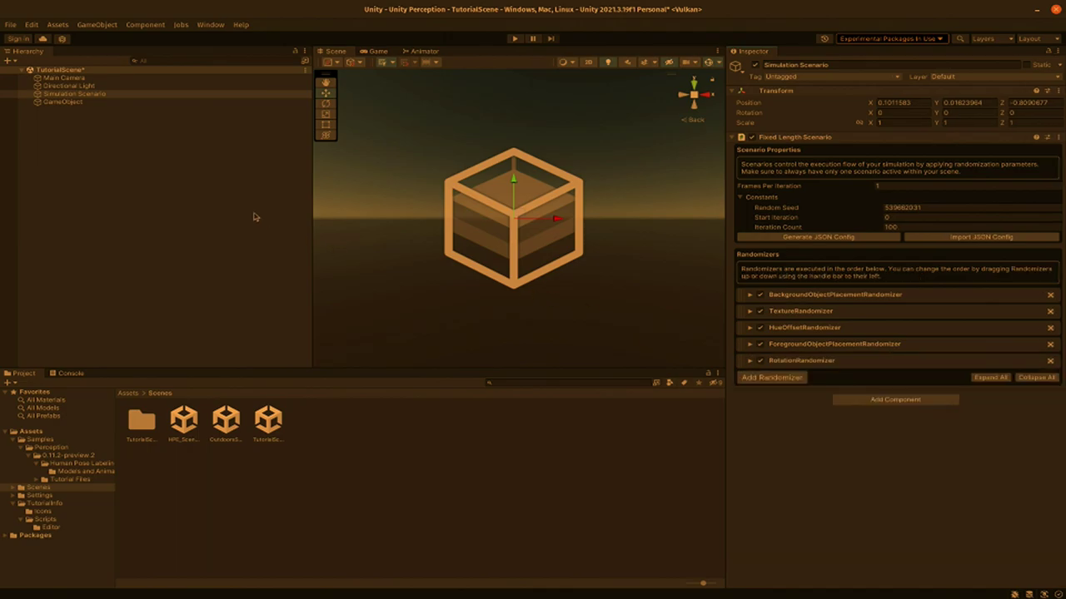
Step: Check the GameObject's Volume component, then reselect Simulation Scenario and run the scene in play mode
{"action": "left_click", "coordinate": [56, 105]}
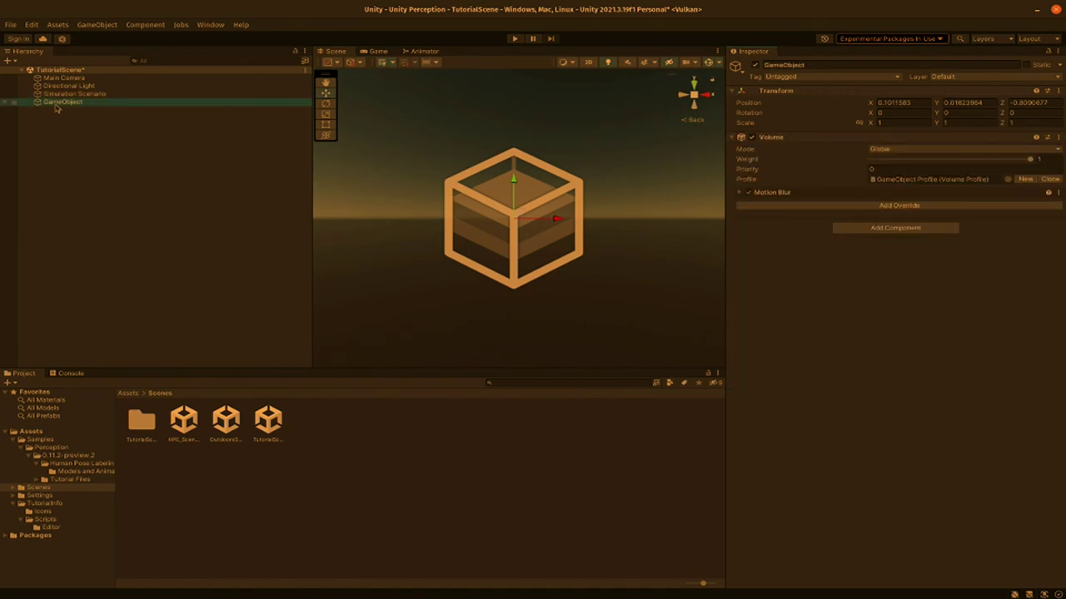
{"action": "left_click", "coordinate": [56, 96]}
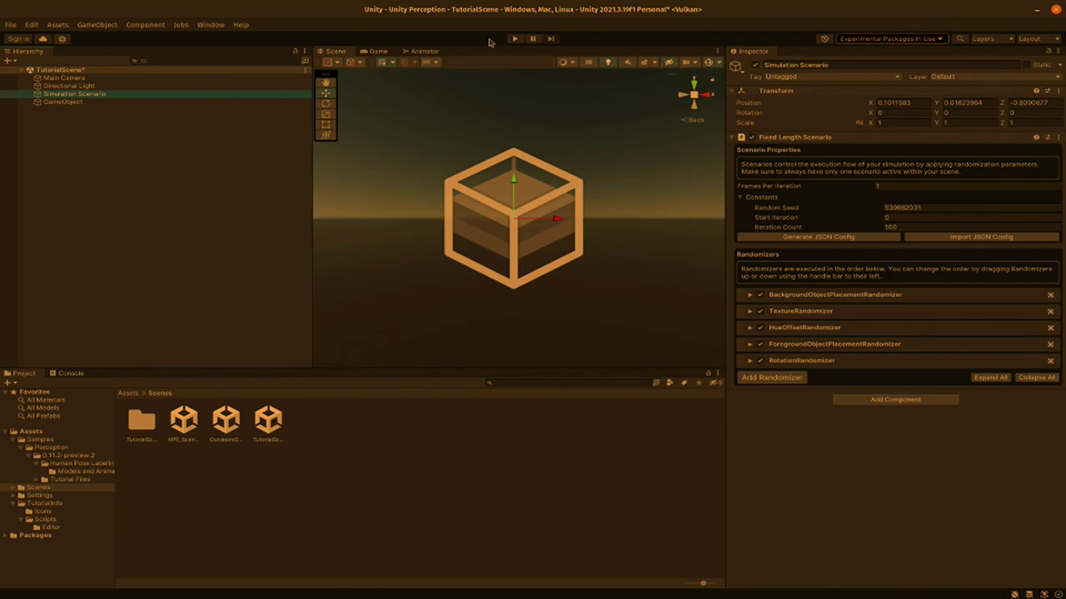
{"action": "left_click", "coordinate": [516, 39]}
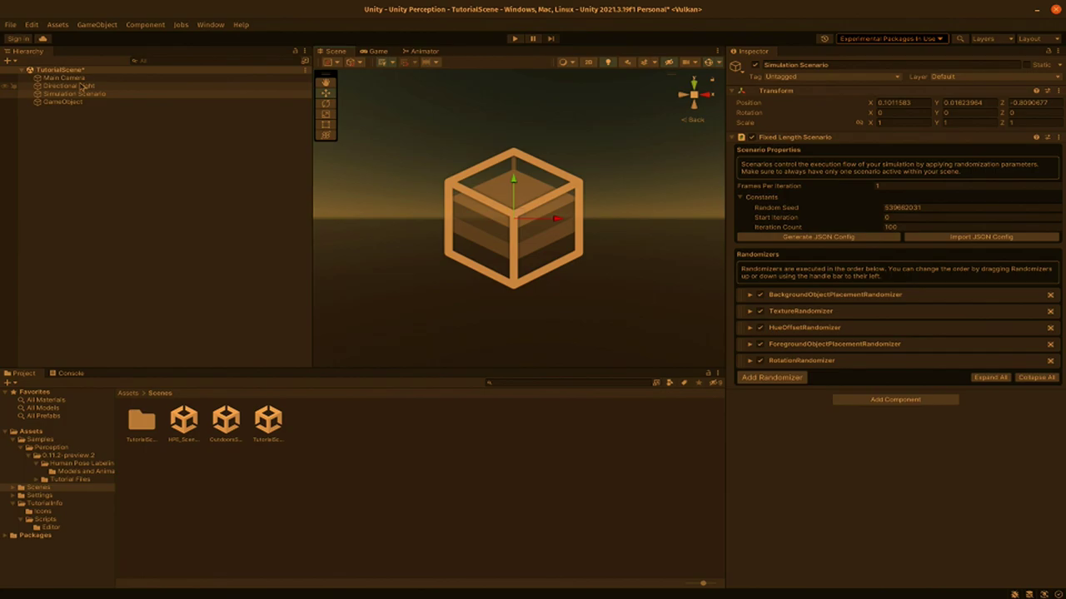
Step: Show the Main Camera's latest generated dataset folder in the file manager and open solo, then sequence.42
{"action": "left_click", "coordinate": [73, 79]}
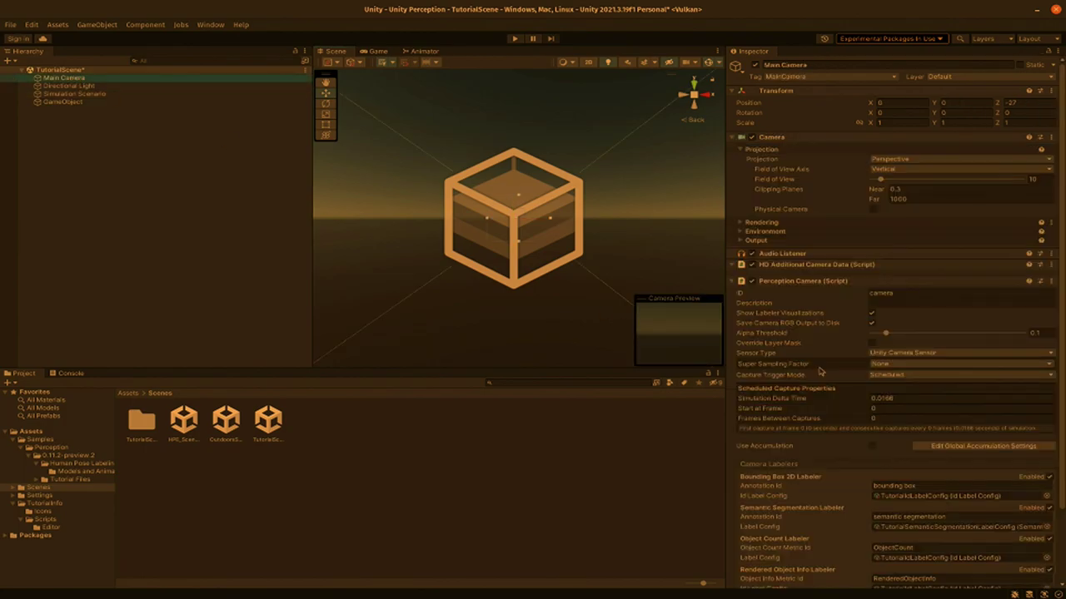
{"action": "scroll", "coordinate": [820, 372], "scroll_direction": "down", "scroll_amount": 3}
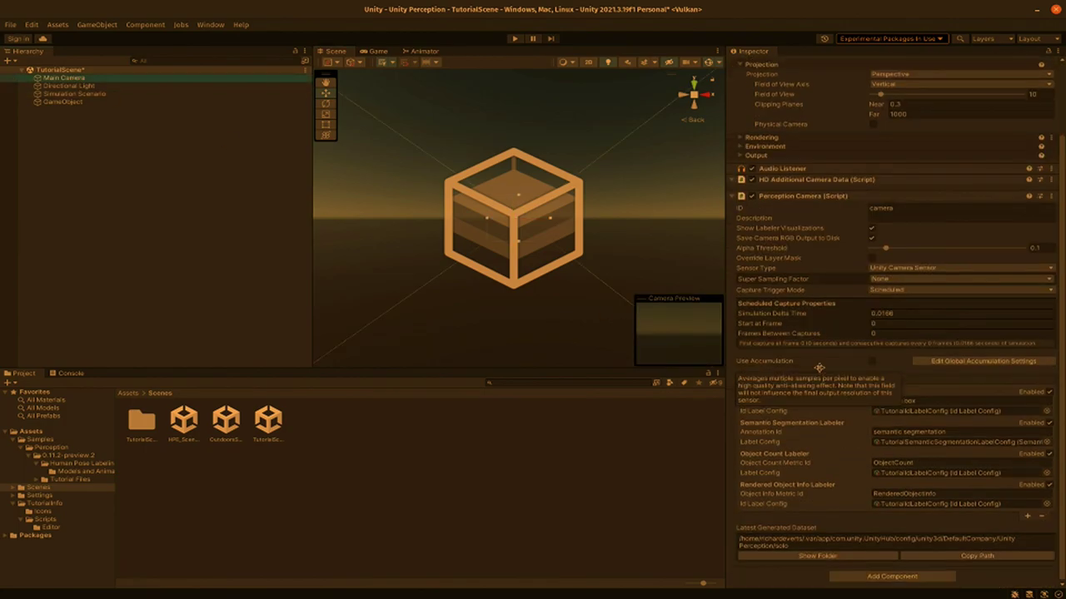
{"action": "left_click", "coordinate": [801, 558]}
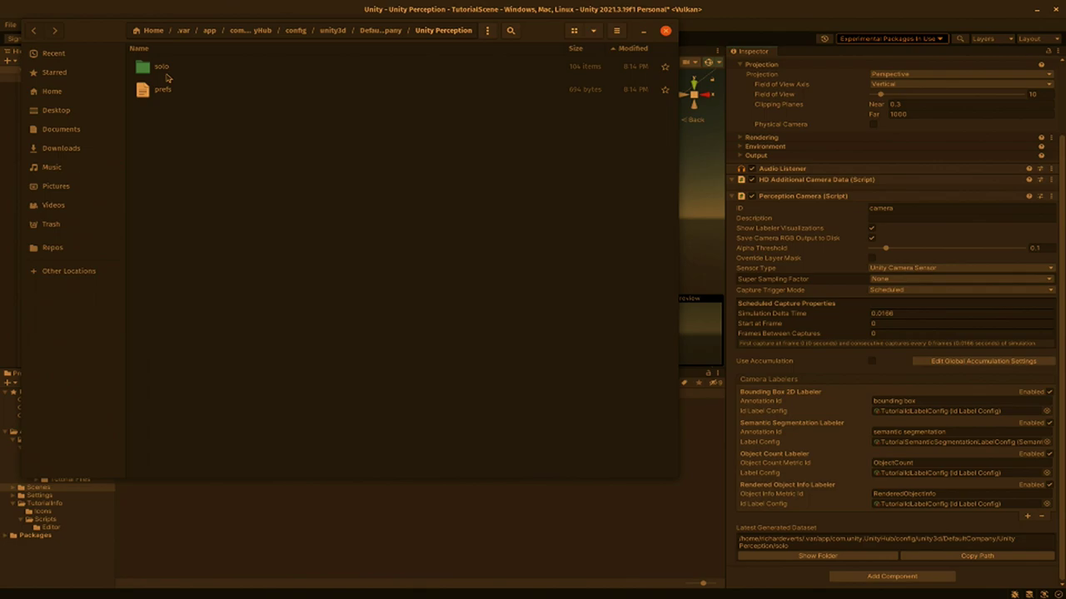
{"action": "double_click", "coordinate": [166, 73]}
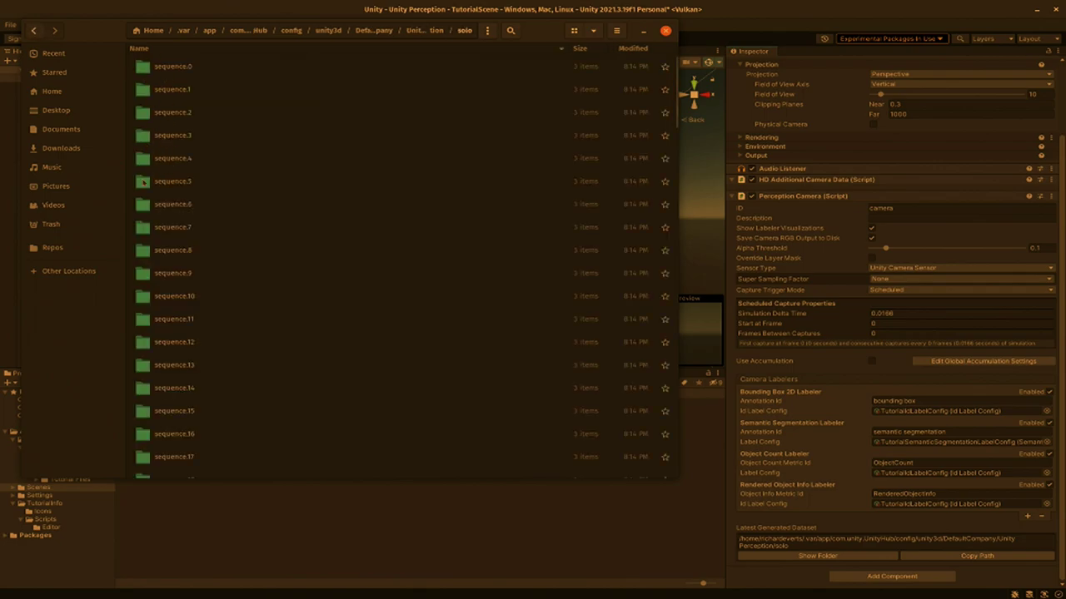
{"action": "scroll", "coordinate": [148, 280], "scroll_direction": "down", "scroll_amount": 10}
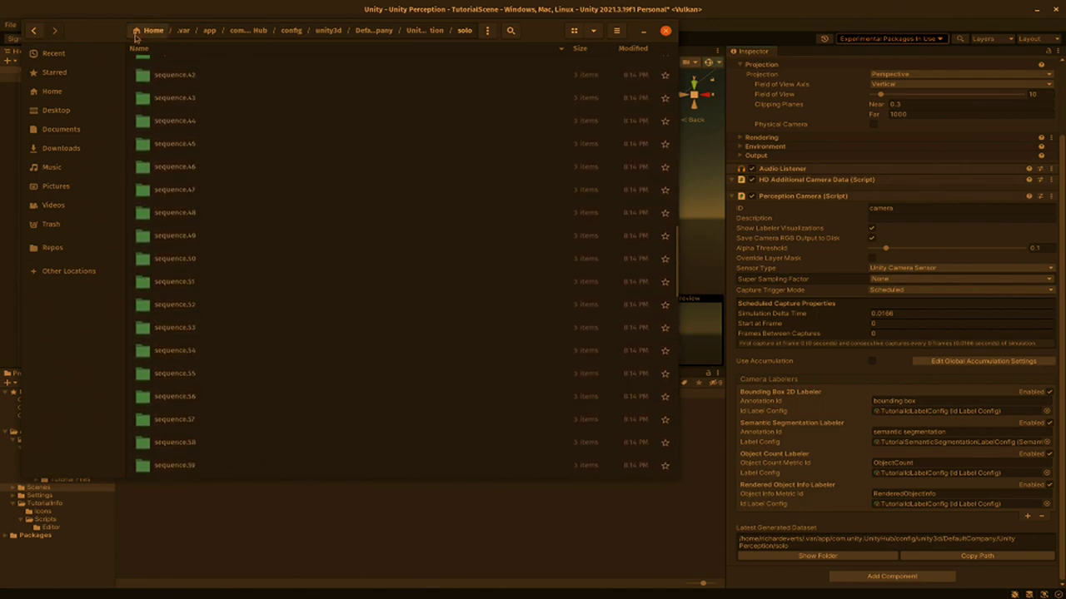
{"action": "double_click", "coordinate": [139, 73]}
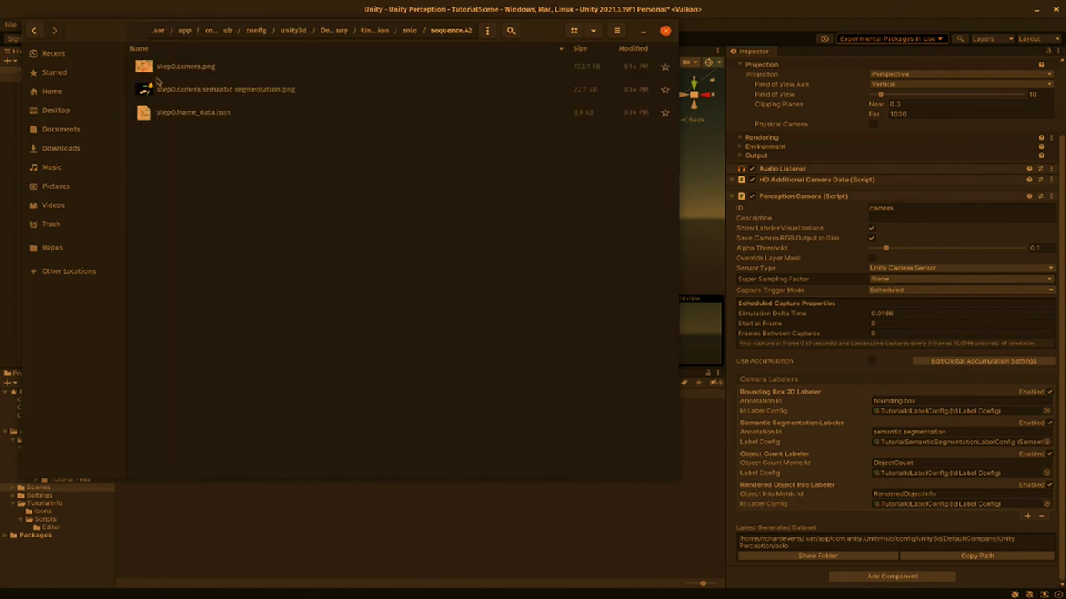
Step: View step0.camera.png and step0.camera.semantic segmentation.png in the image viewer, closing each one after viewing
{"action": "double_click", "coordinate": [143, 69]}
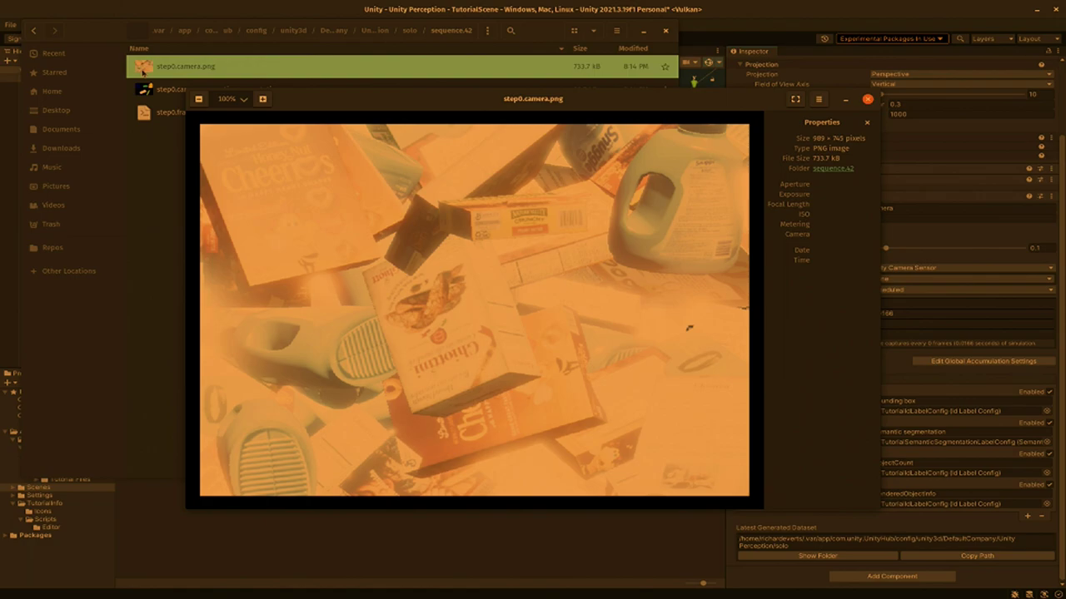
{"action": "mouse_move", "coordinate": [666, 310]}
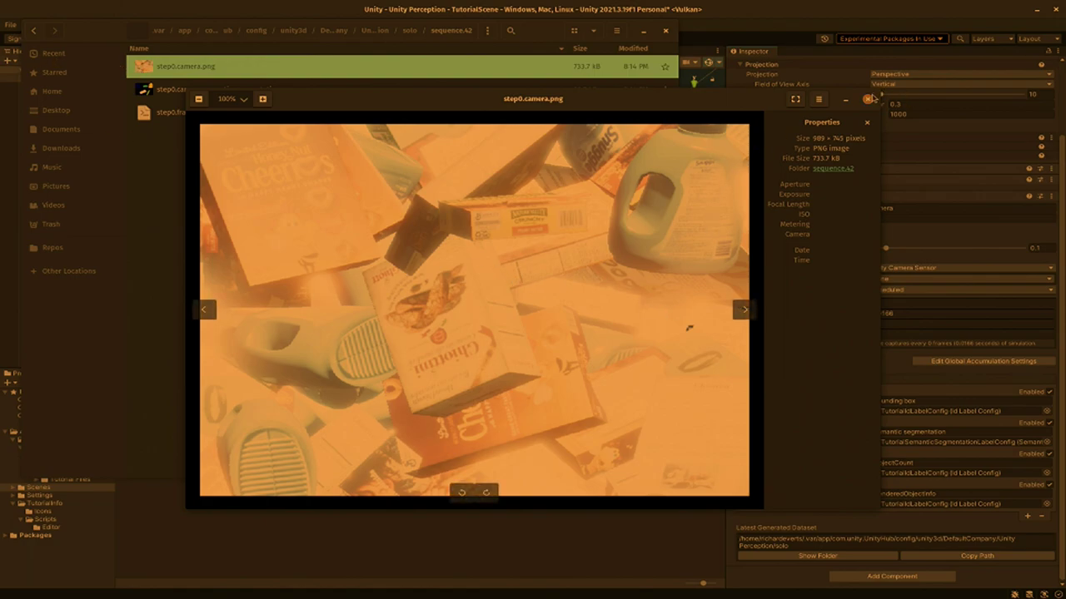
{"action": "left_click", "coordinate": [868, 99]}
{"action": "left_click", "coordinate": [206, 90]}
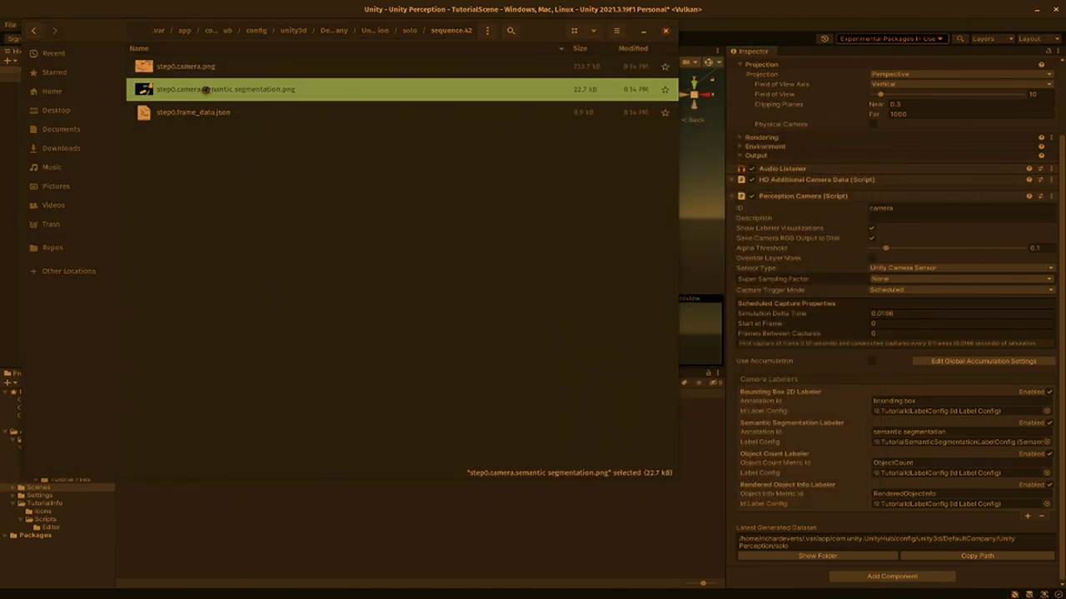
{"action": "double_click", "coordinate": [205, 90]}
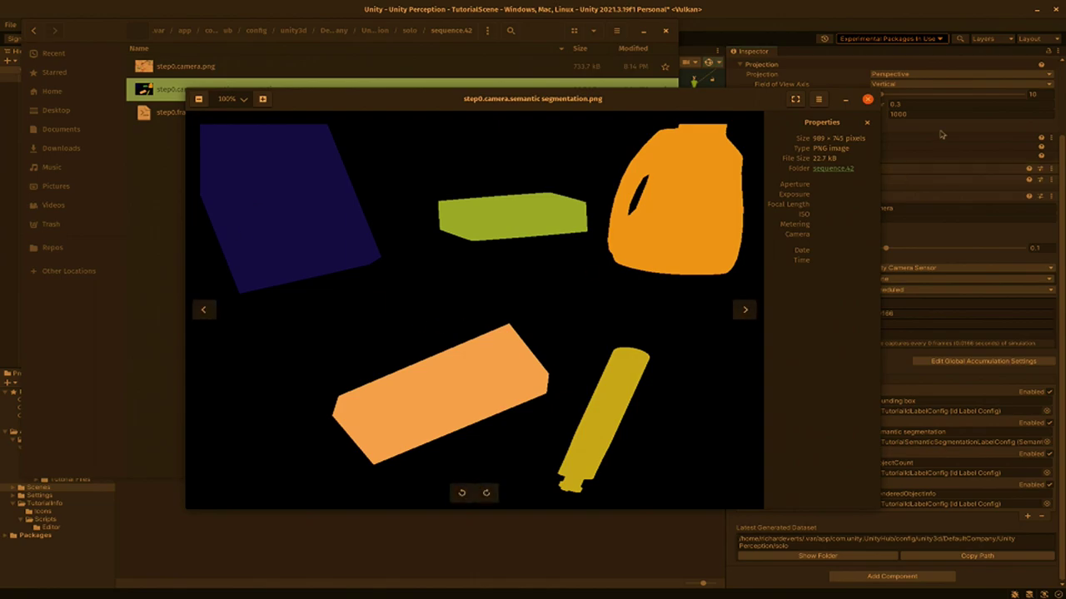
{"action": "left_click", "coordinate": [867, 100]}
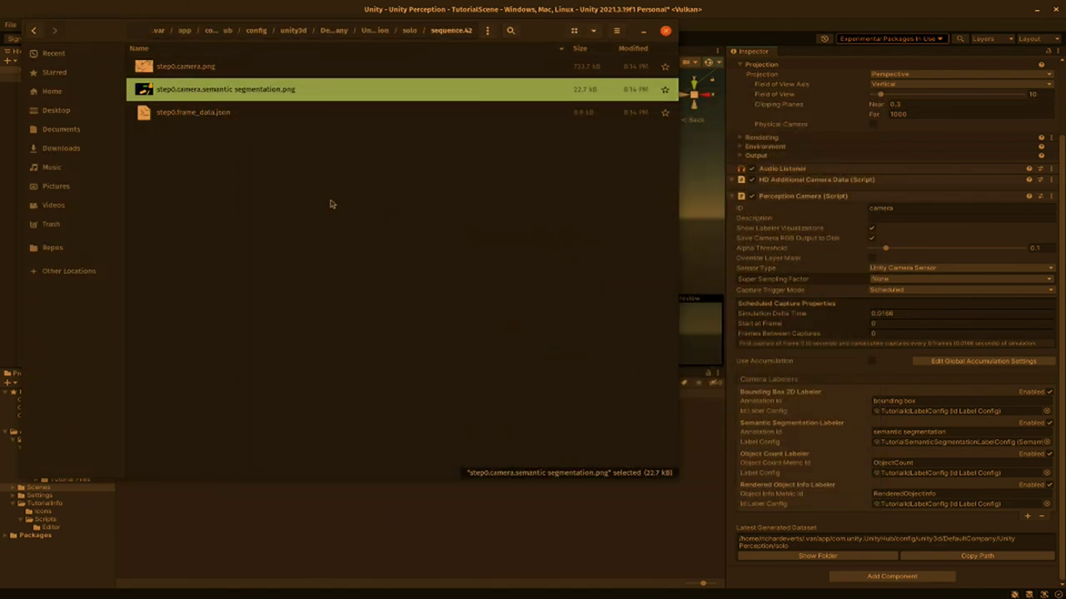
Step: Examine the bounding box annotations in step0.frame_data.json in Visual Studio Code, then close the file and the file manager
{"action": "left_click", "coordinate": [224, 112]}
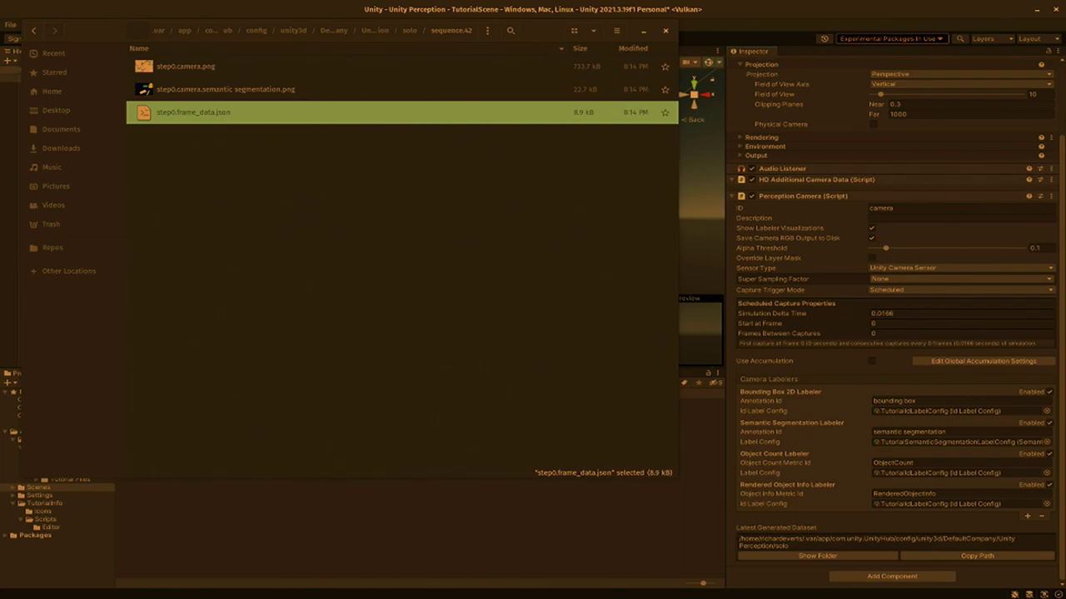
{"action": "key", "text": "Return"}
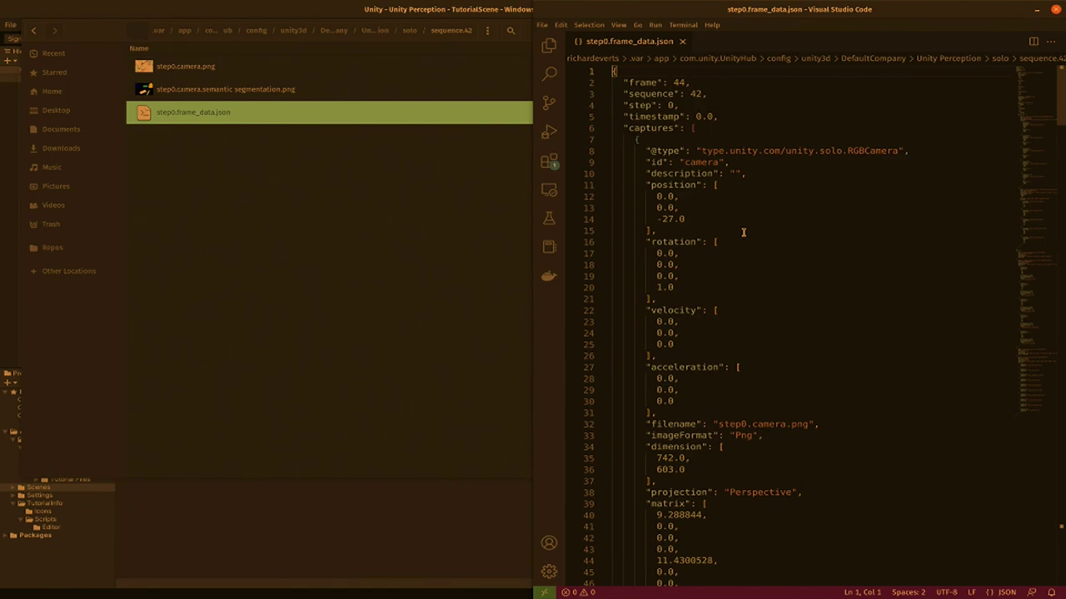
{"action": "scroll", "coordinate": [743, 233], "scroll_direction": "down", "scroll_amount": 12}
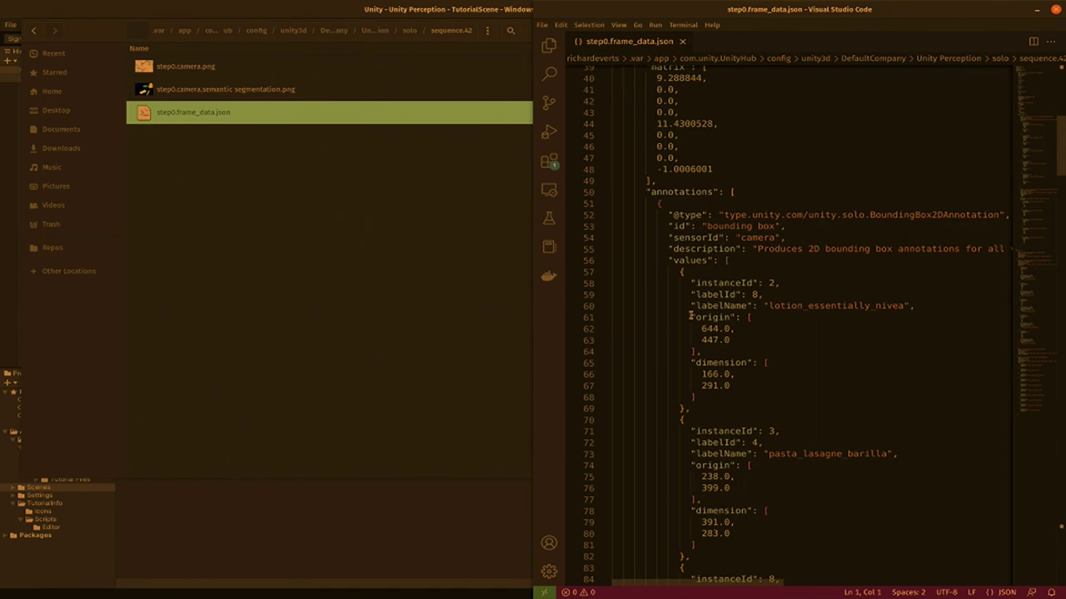
{"action": "left_click_drag", "start_coordinate": [690, 317], "coordinate": [699, 351]}
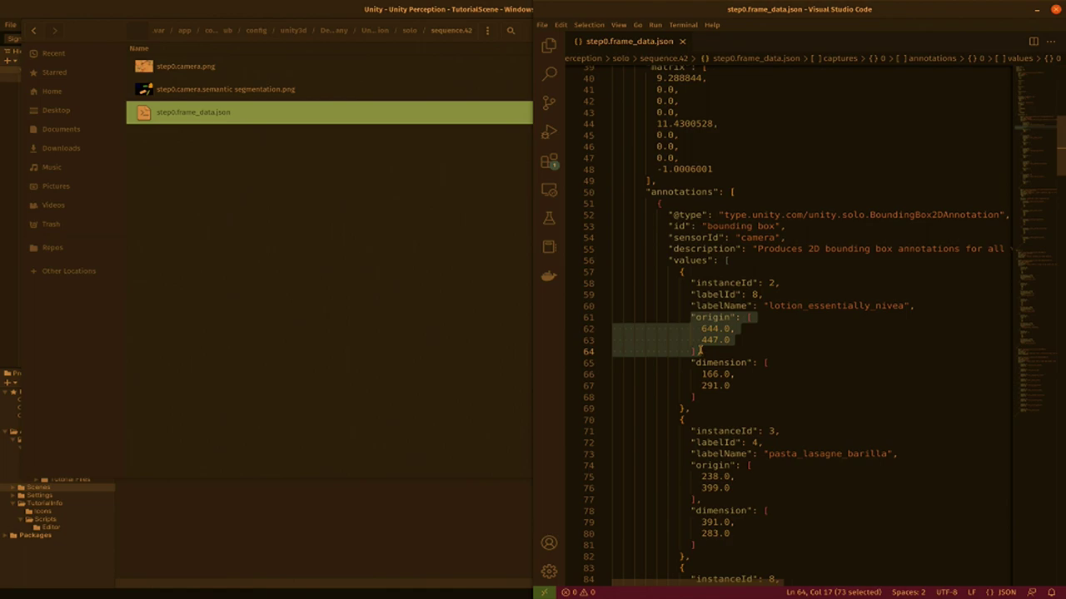
{"action": "left_click", "coordinate": [689, 283]}
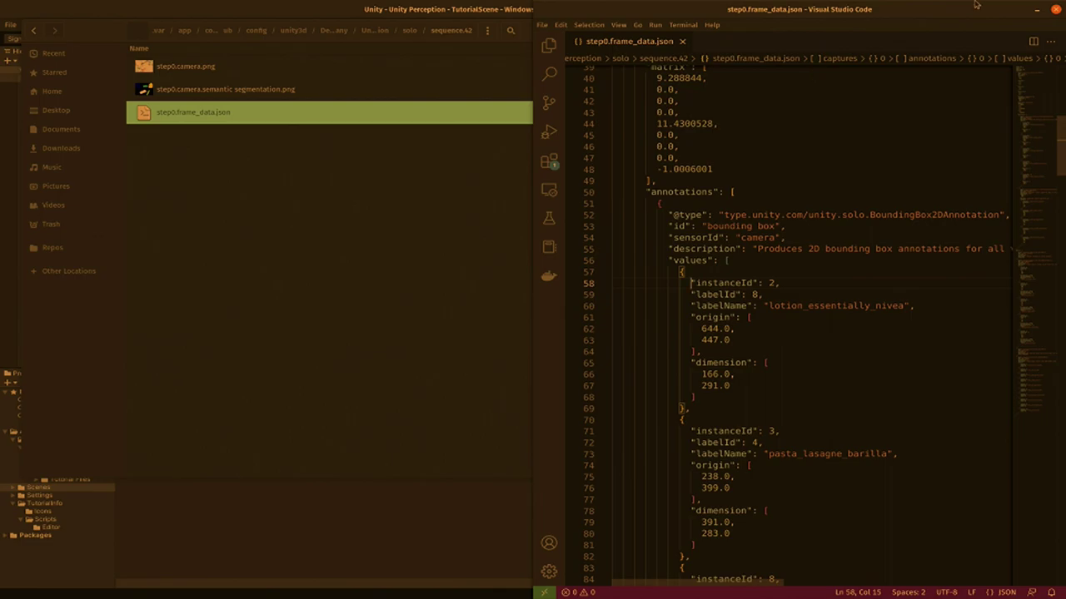
{"action": "left_click", "coordinate": [1055, 15]}
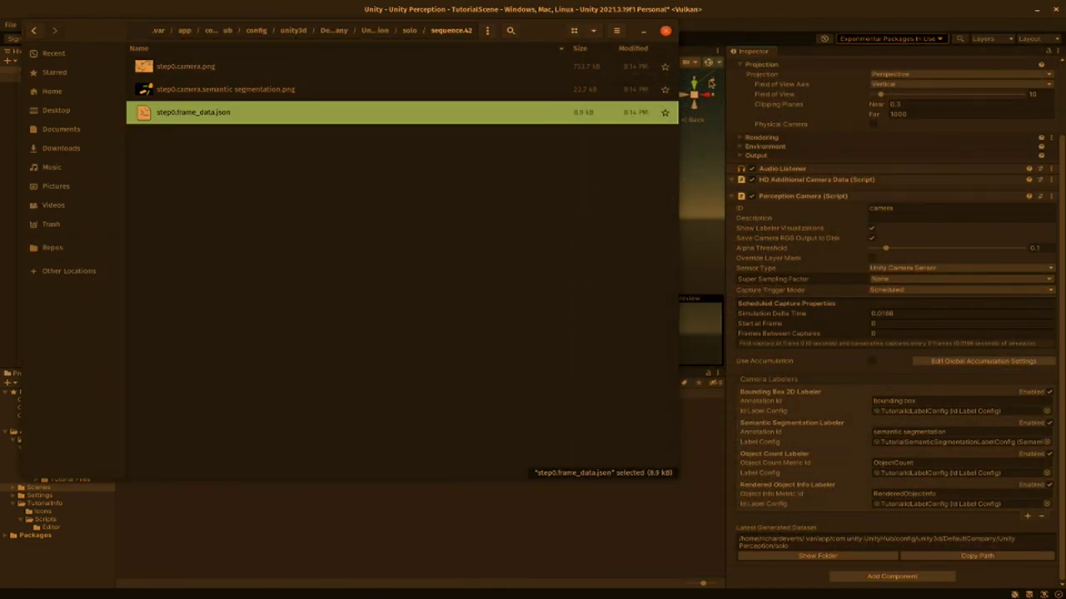
{"action": "left_click", "coordinate": [666, 31]}
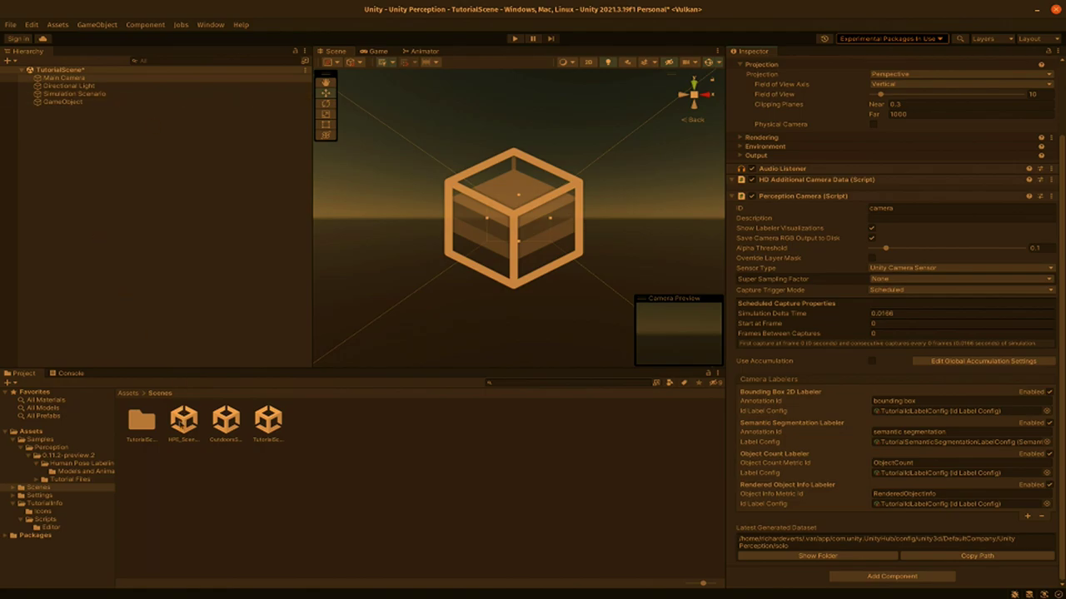
Step: Open the HPE_Scene_Tut scene, saving the changes to TutorialScene, and review the Main Camera's Perception Camera labelers down to the Keypoint Labeler
{"action": "double_click", "coordinate": [182, 422]}
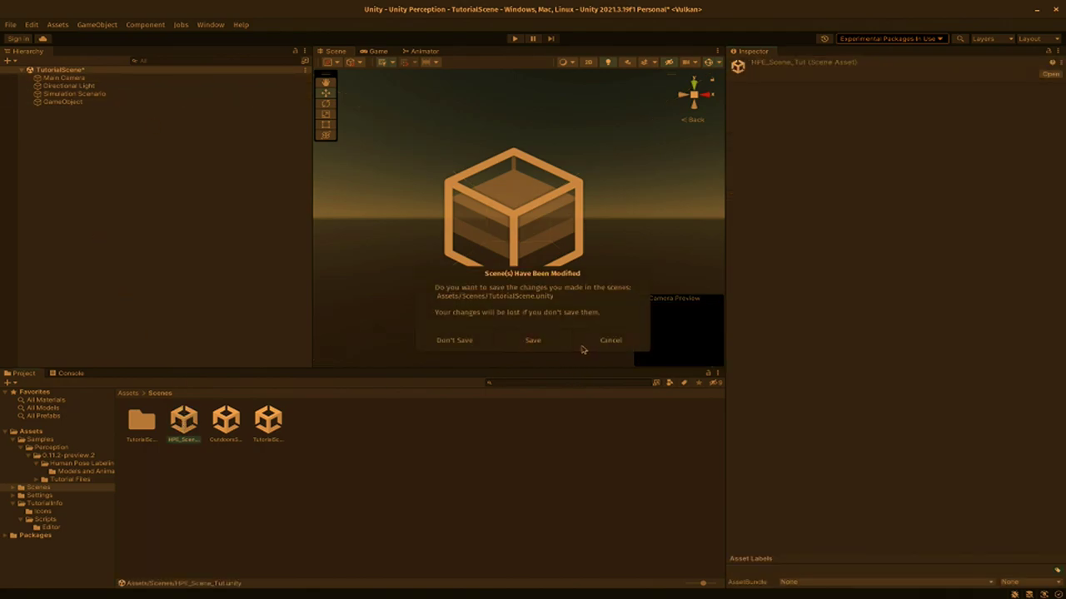
{"action": "left_click", "coordinate": [548, 340]}
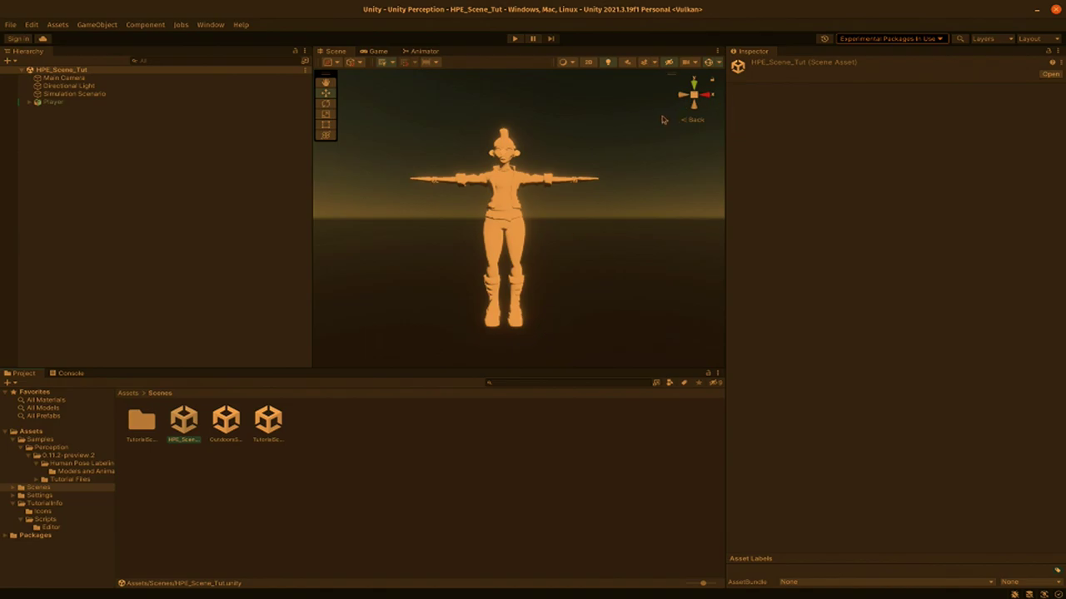
{"action": "left_click", "coordinate": [110, 80]}
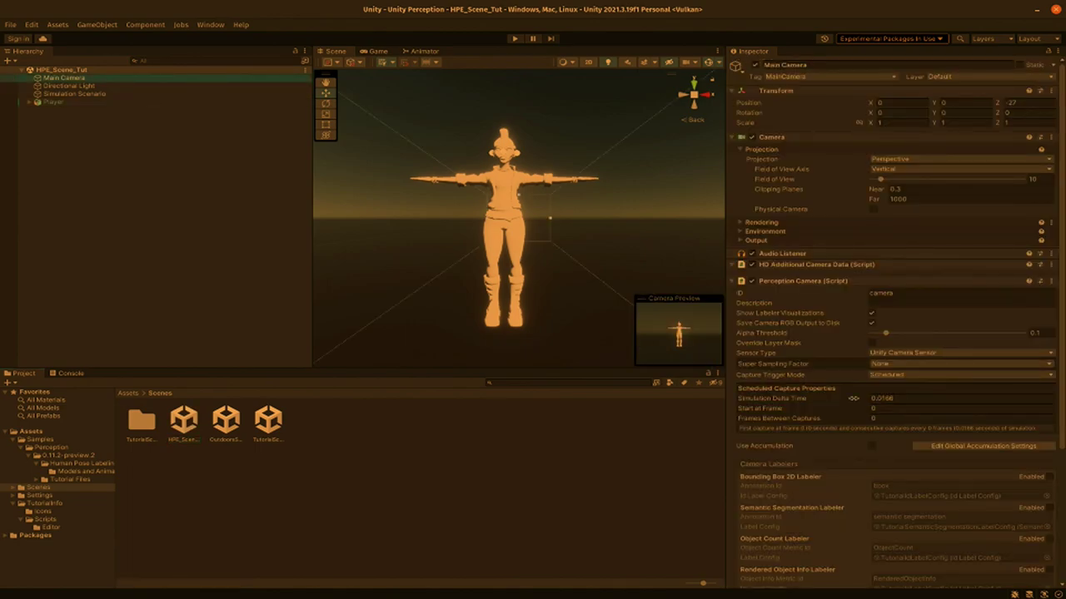
{"action": "mouse_move", "coordinate": [853, 398]}
{"action": "scroll", "coordinate": [851, 395], "scroll_direction": "down", "scroll_amount": 5}
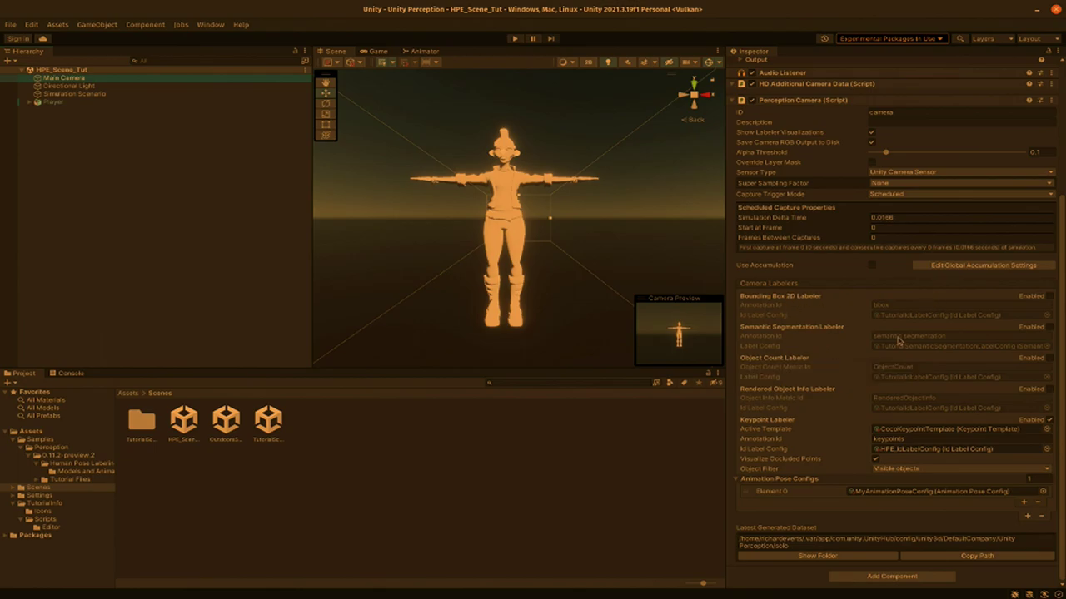
{"action": "mouse_move", "coordinate": [805, 423]}
Step: View the character from the right side in the scene, then return to the back view in isometric projection
{"action": "left_click", "coordinate": [692, 83]}
{"action": "left_click", "coordinate": [705, 94]}
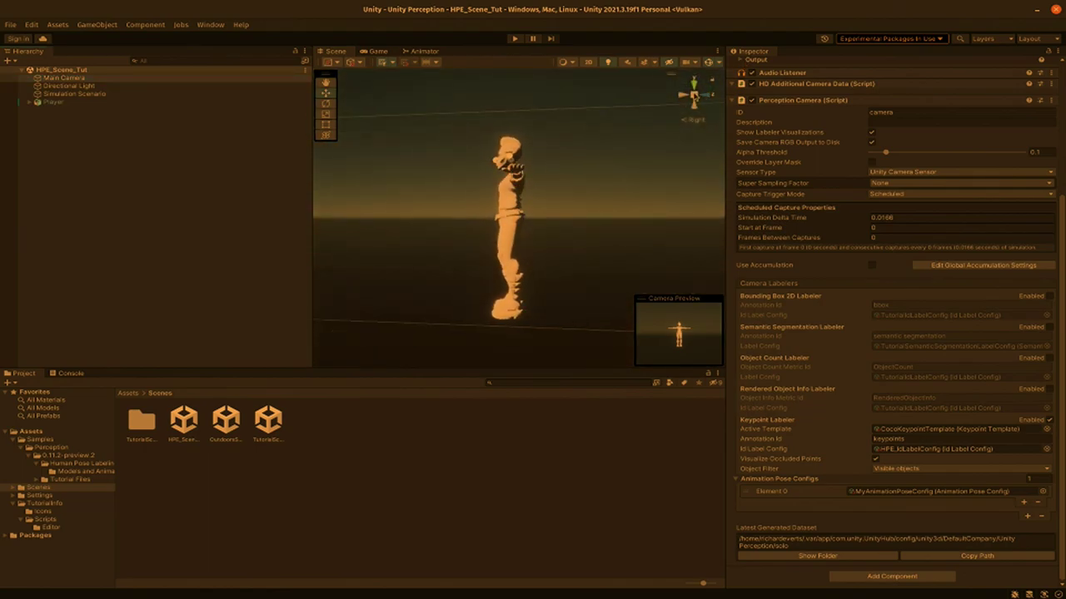
{"action": "left_click", "coordinate": [693, 95]}
{"action": "left_click", "coordinate": [684, 97]}
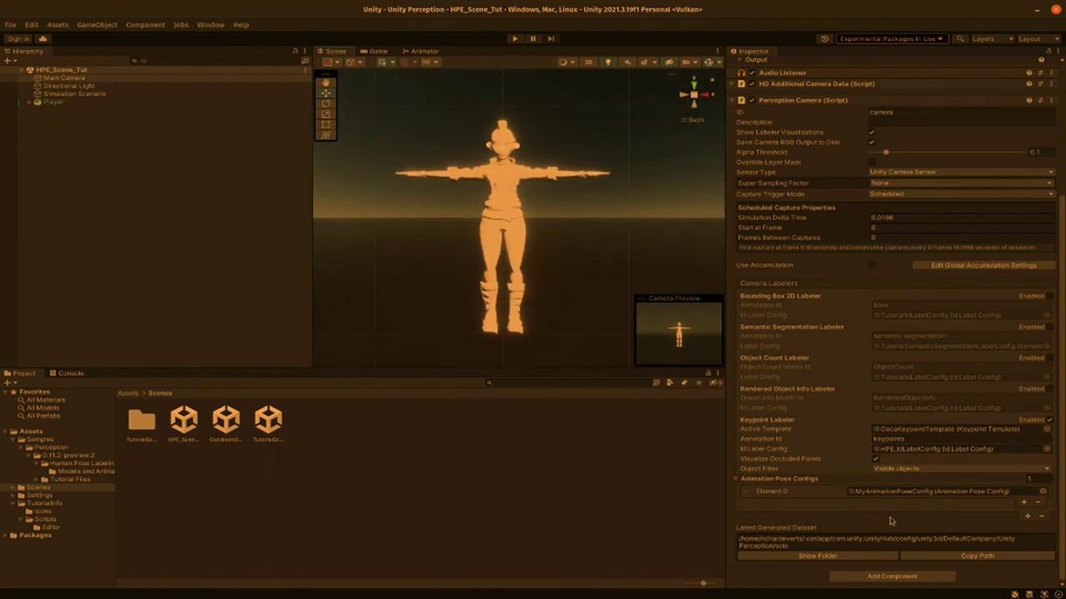
Step: Check the Simulation Scenario and Player components, then expand Player's skeleton from Hips through Spine and Neck down to the Head's children
{"action": "left_click", "coordinate": [75, 94]}
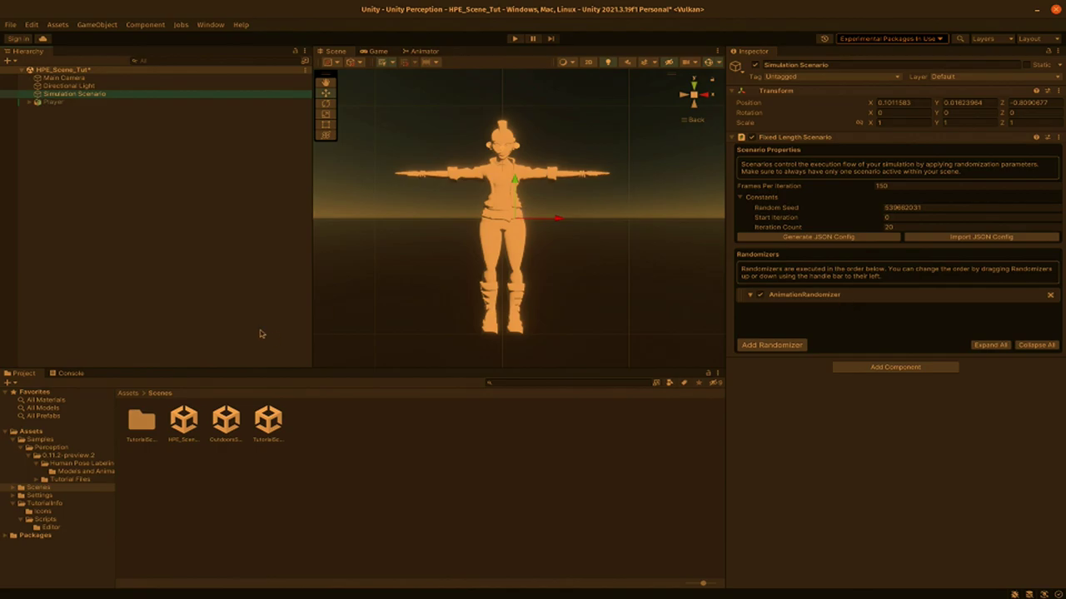
{"action": "left_click", "coordinate": [60, 103]}
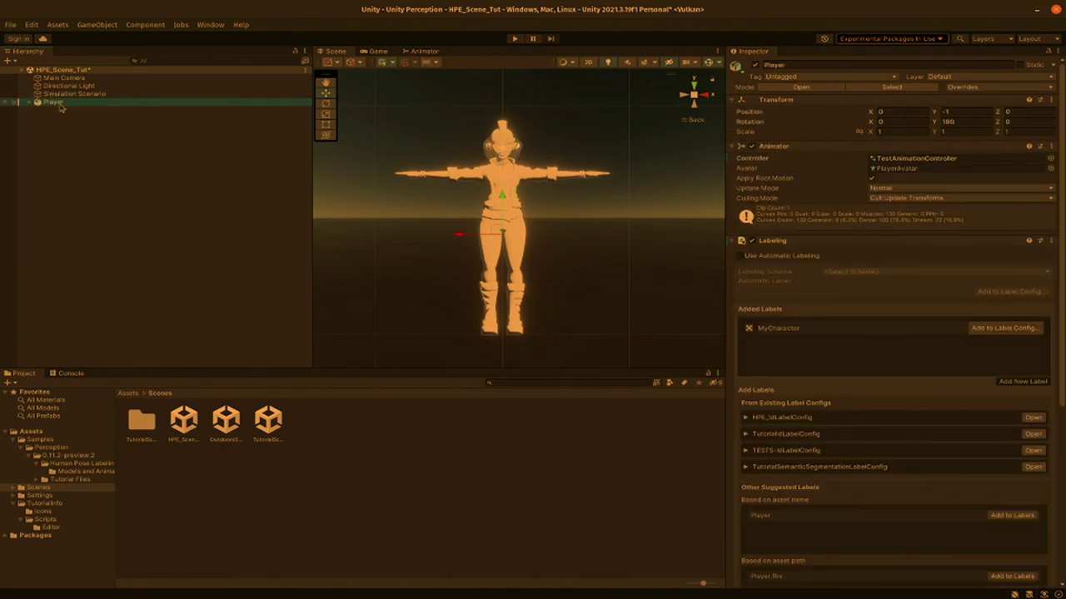
{"action": "left_click", "coordinate": [30, 102]}
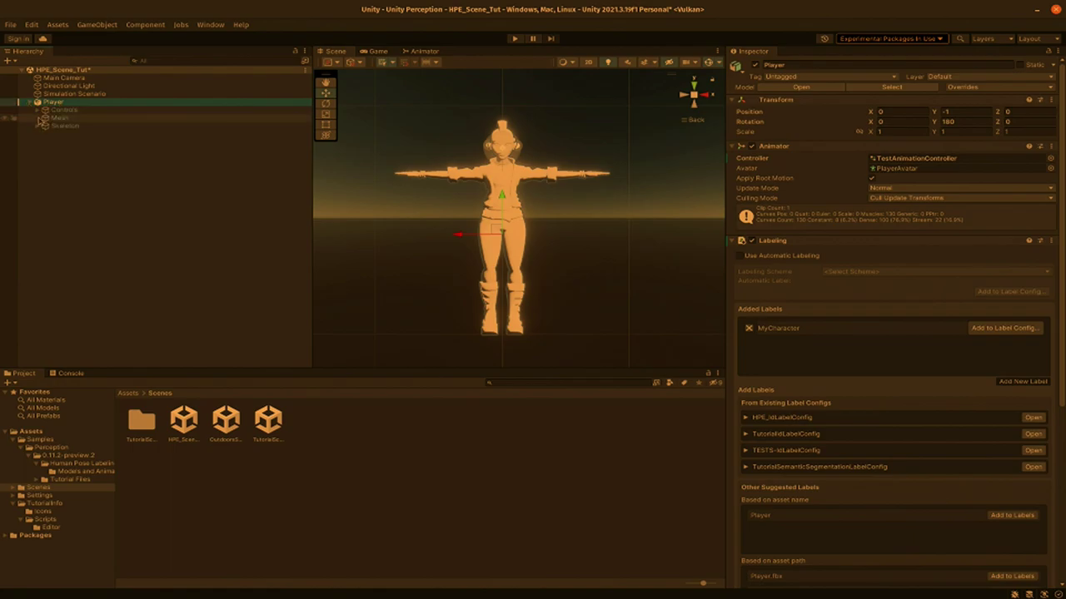
{"action": "left_click", "coordinate": [37, 134]}
{"action": "left_click", "coordinate": [38, 126]}
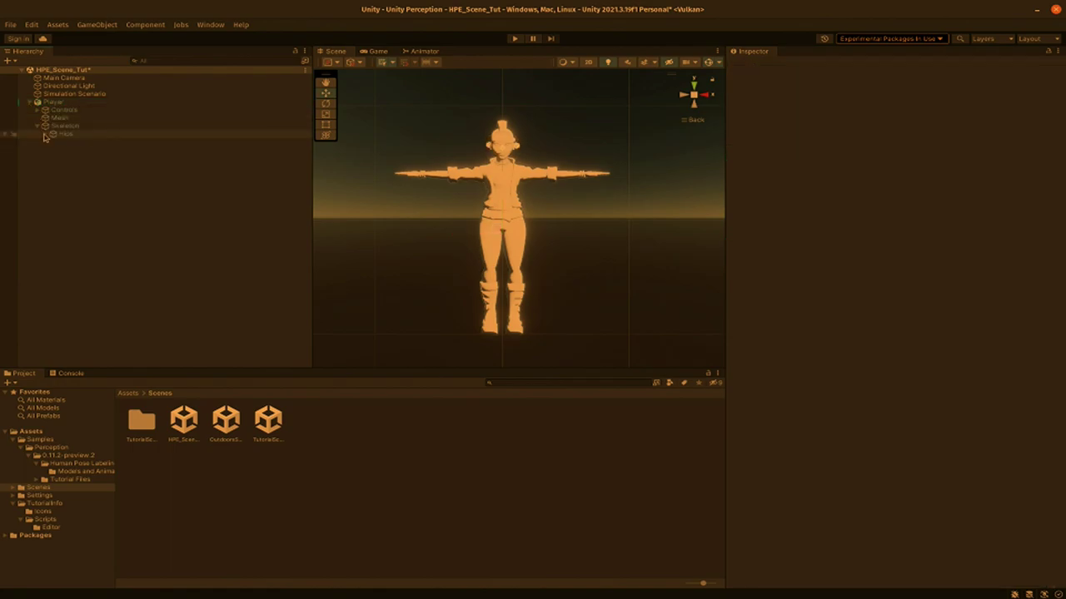
{"action": "left_click", "coordinate": [46, 133]}
{"action": "left_click", "coordinate": [53, 158]}
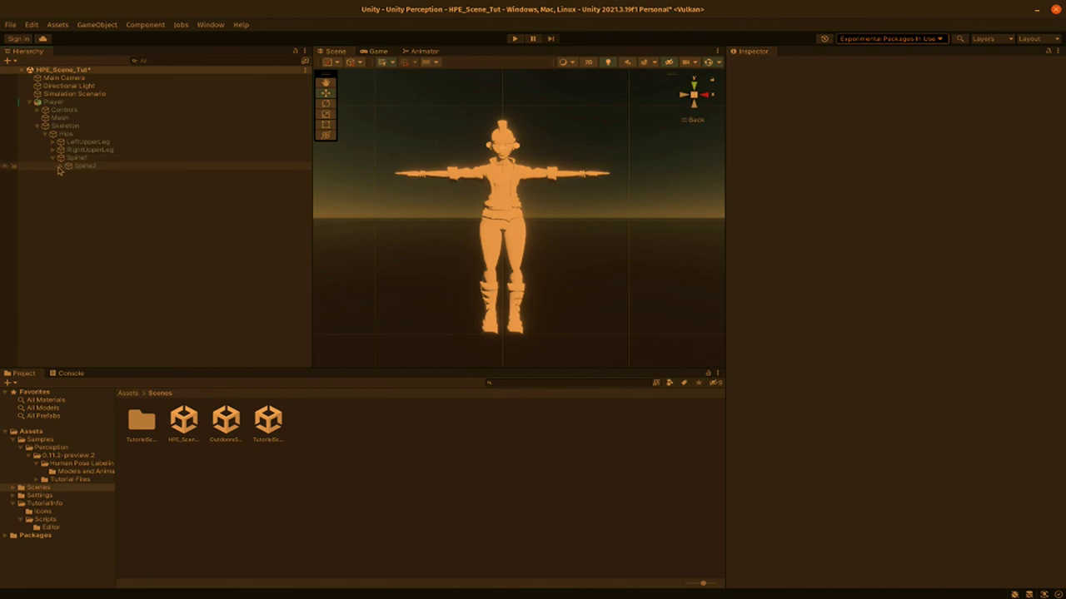
{"action": "left_click", "coordinate": [59, 166]}
{"action": "left_click", "coordinate": [68, 181]}
{"action": "left_click", "coordinate": [75, 190]}
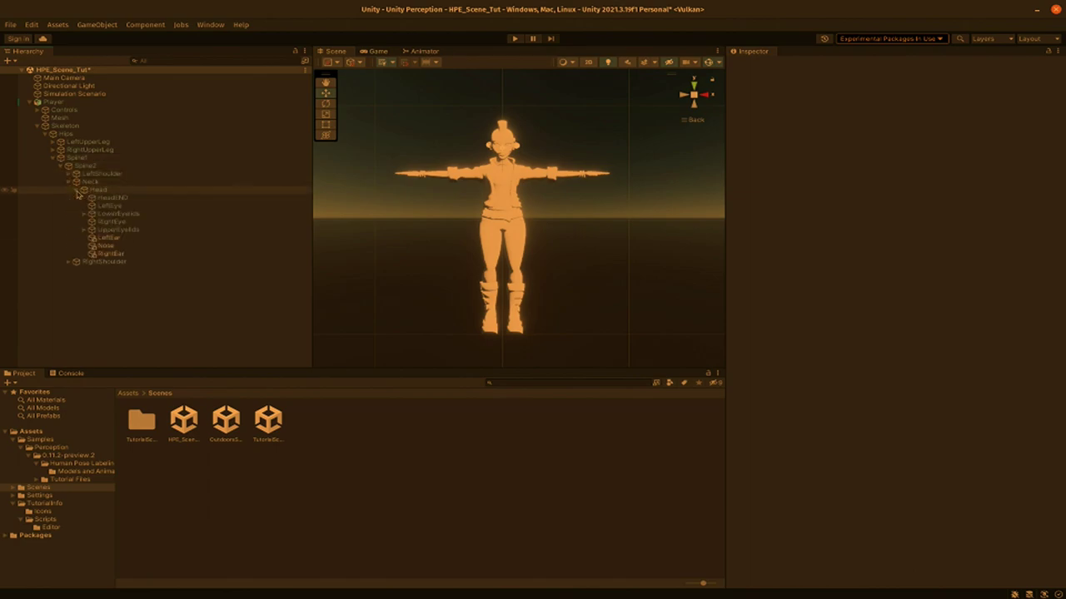
Step: Inspect the components of the RightEar, Nose, RightEye and LeftEye objects under Head for their joint labels
{"action": "left_click", "coordinate": [141, 254]}
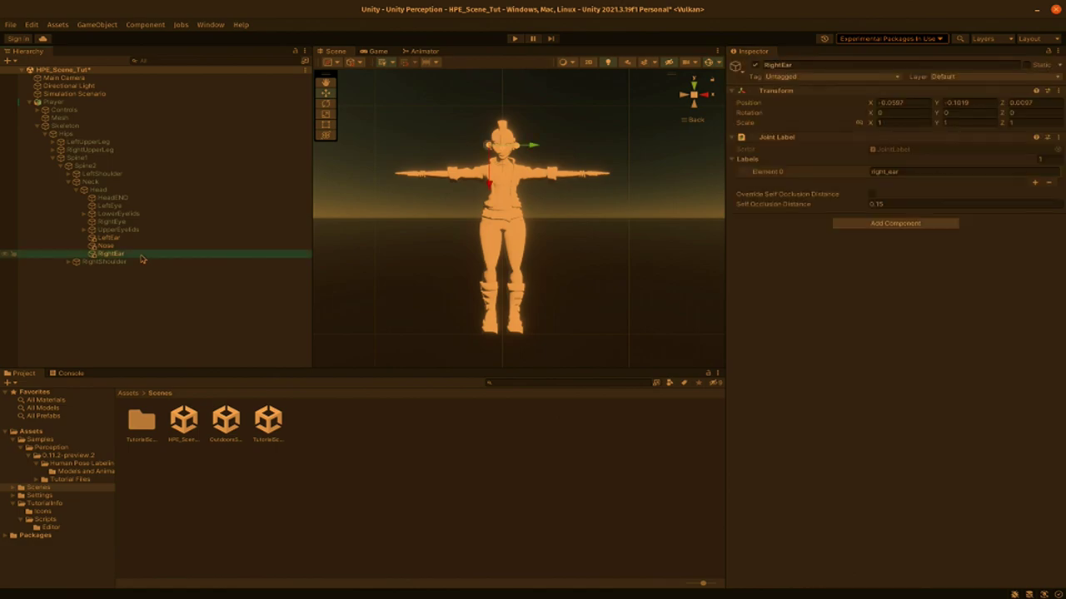
{"action": "left_click", "coordinate": [127, 238]}
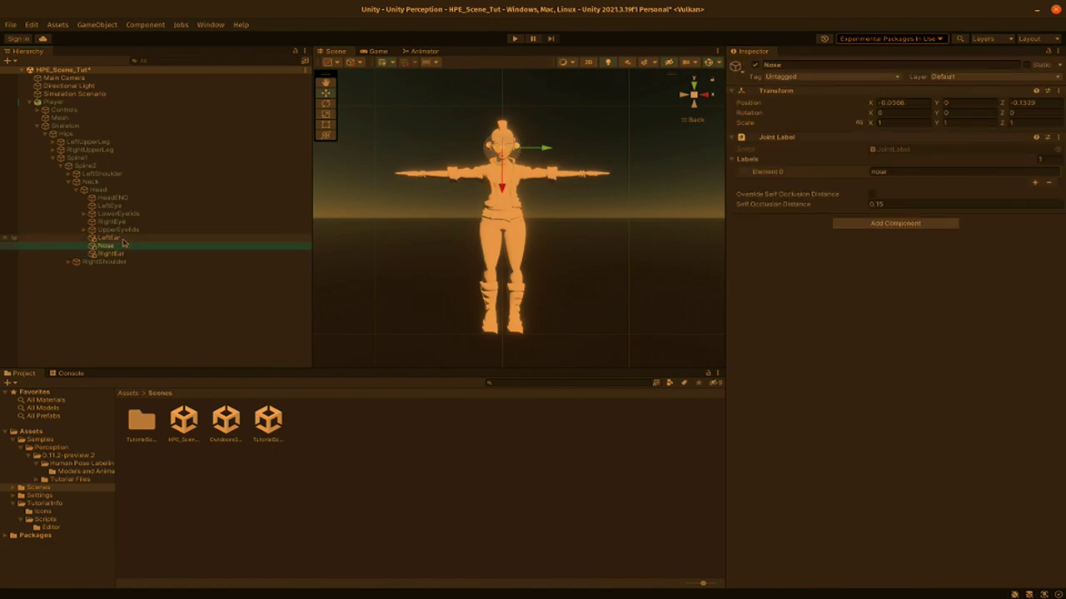
{"action": "left_click", "coordinate": [116, 221]}
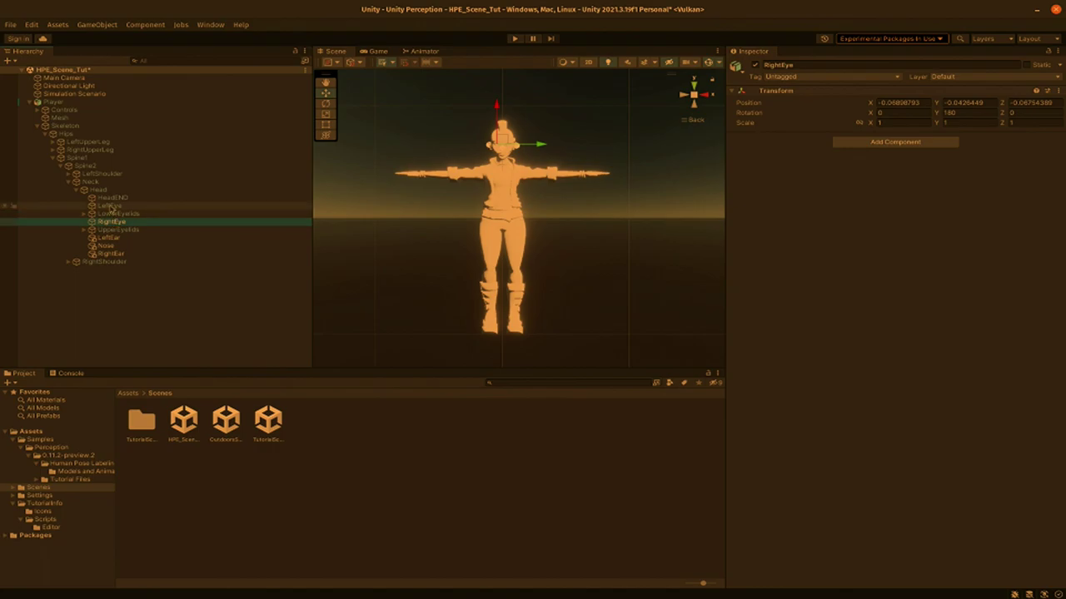
{"action": "left_click", "coordinate": [112, 207]}
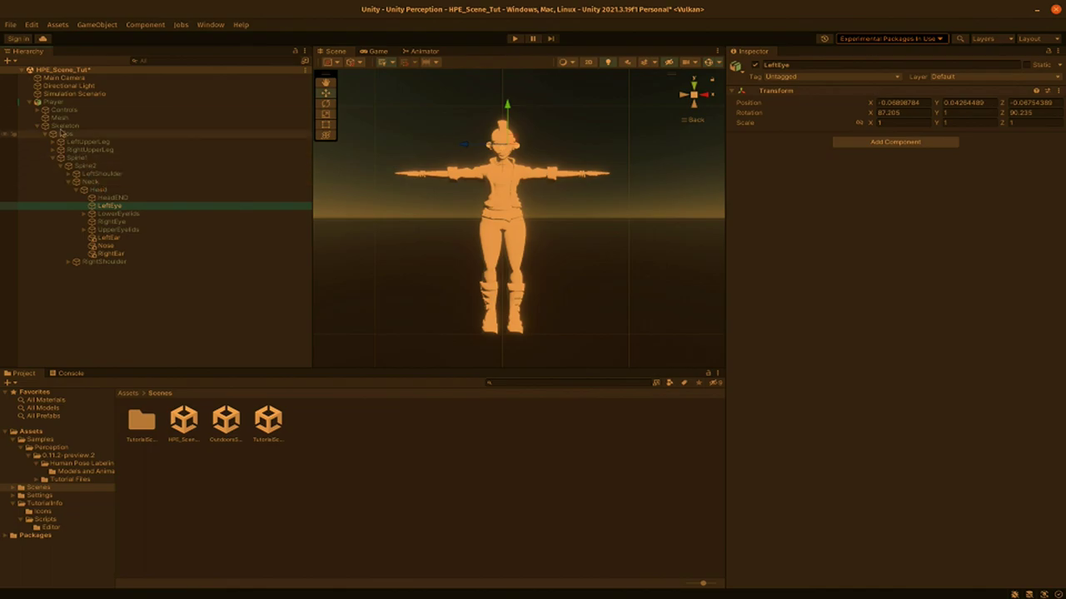
Step: Examine Player's TestAnimationController state graph and the MyAnimationPoseConfig timestamps, then return to the Scene view
{"action": "left_click", "coordinate": [53, 102]}
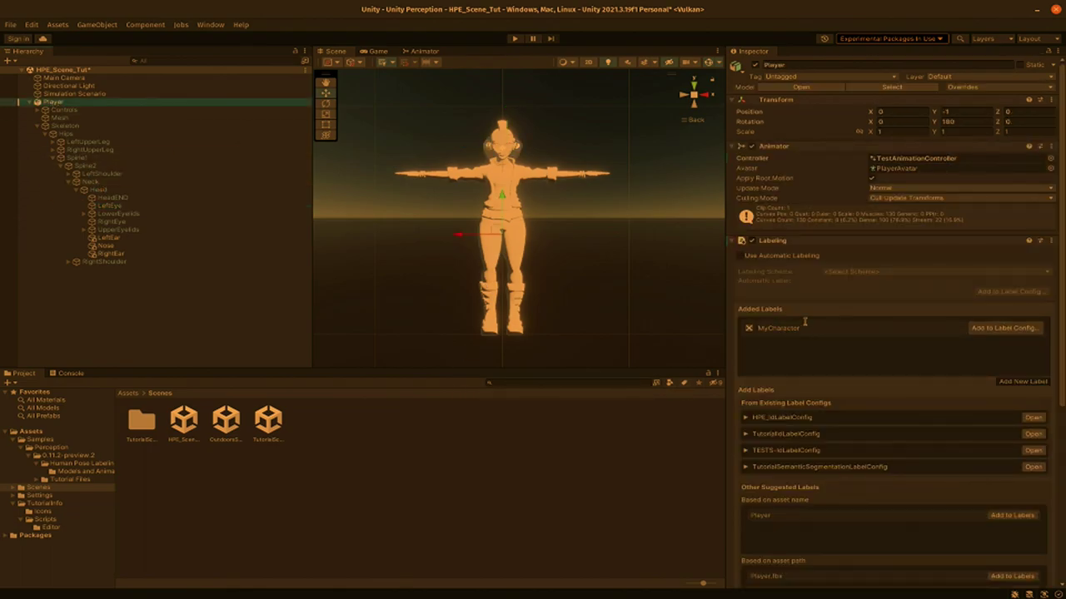
{"action": "double_click", "coordinate": [887, 159]}
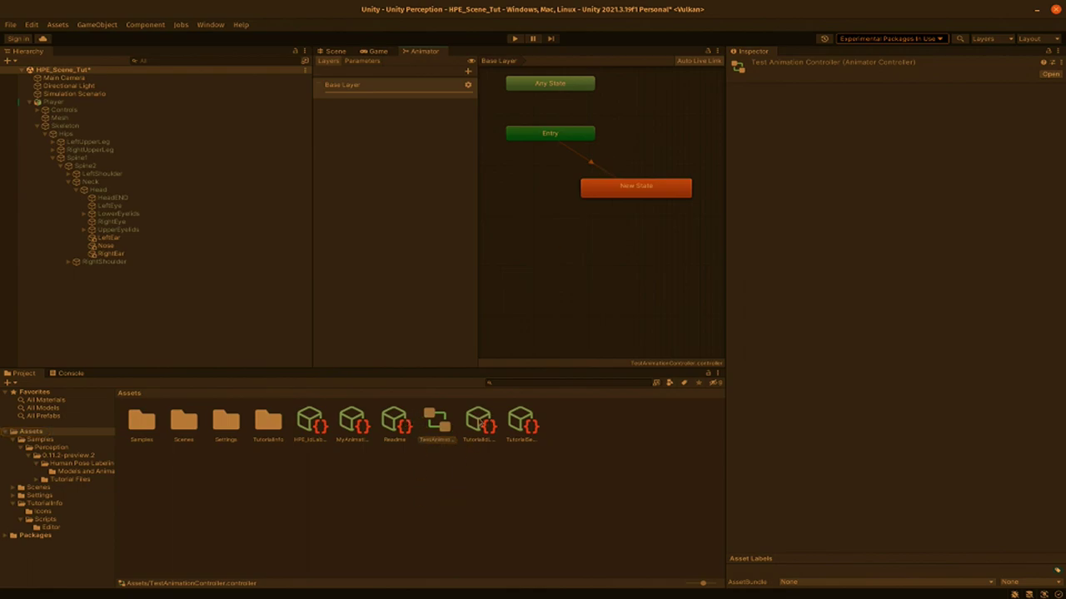
{"action": "left_click", "coordinate": [365, 429]}
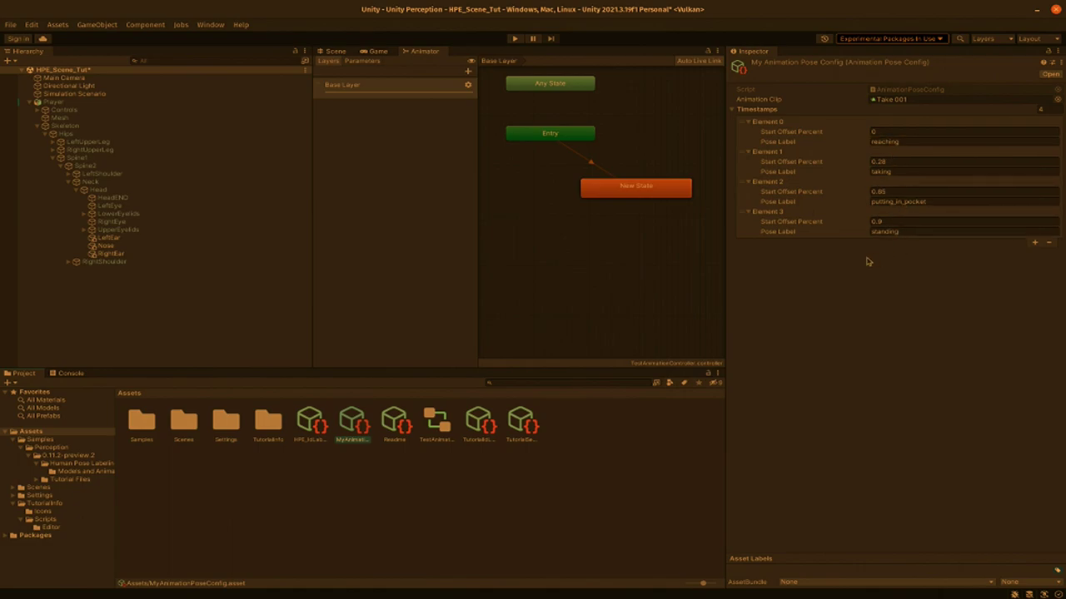
{"action": "left_click", "coordinate": [335, 51]}
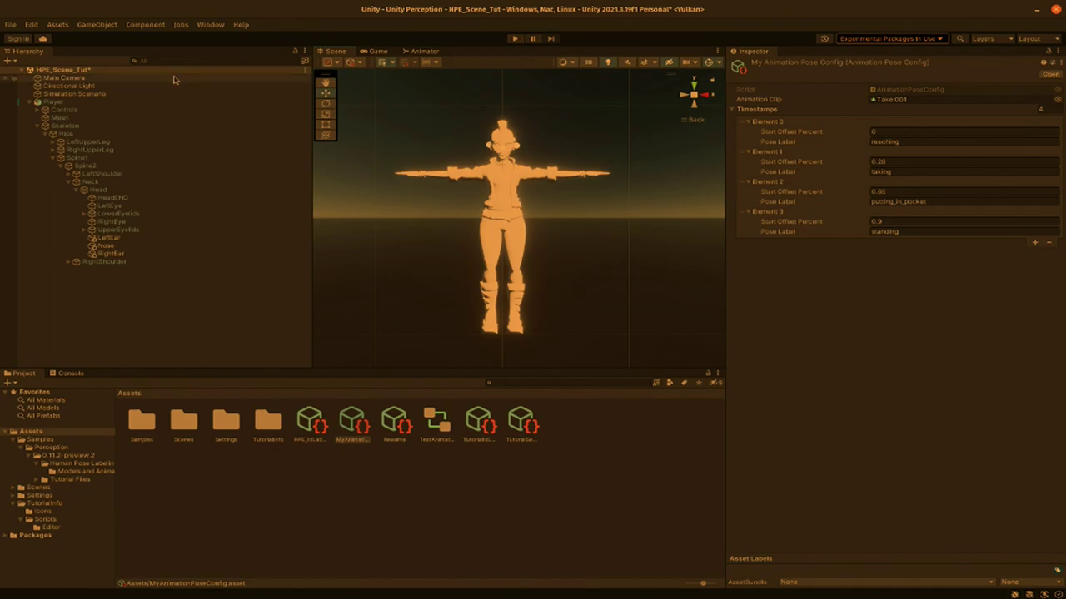
Step: Review the Main Camera's scheduled capture properties and camera labelers in the Perception Camera component
{"action": "left_click", "coordinate": [63, 77]}
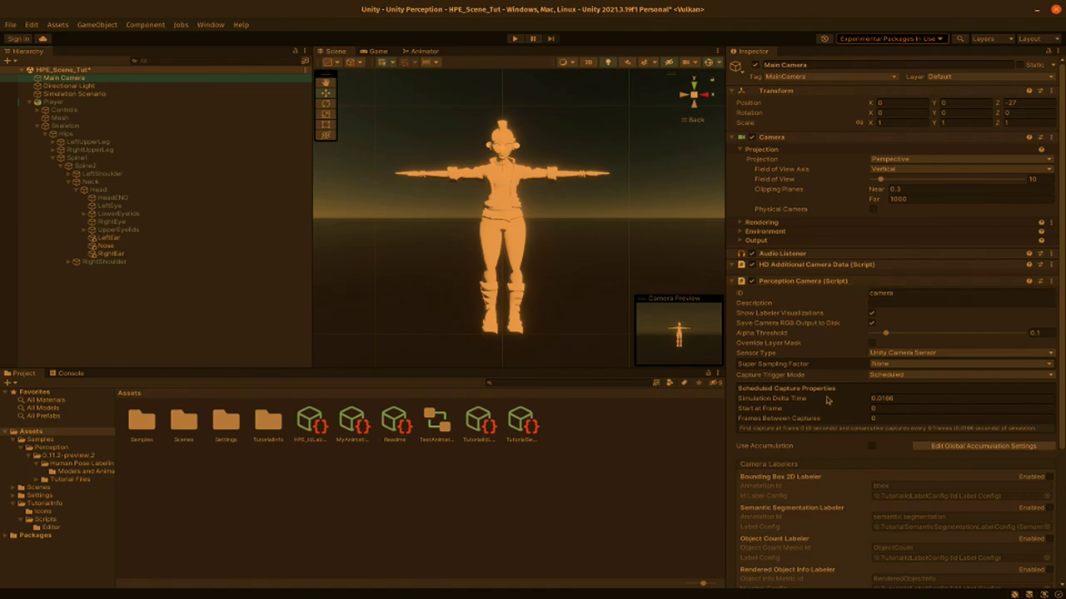
{"action": "mouse_move", "coordinate": [844, 453]}
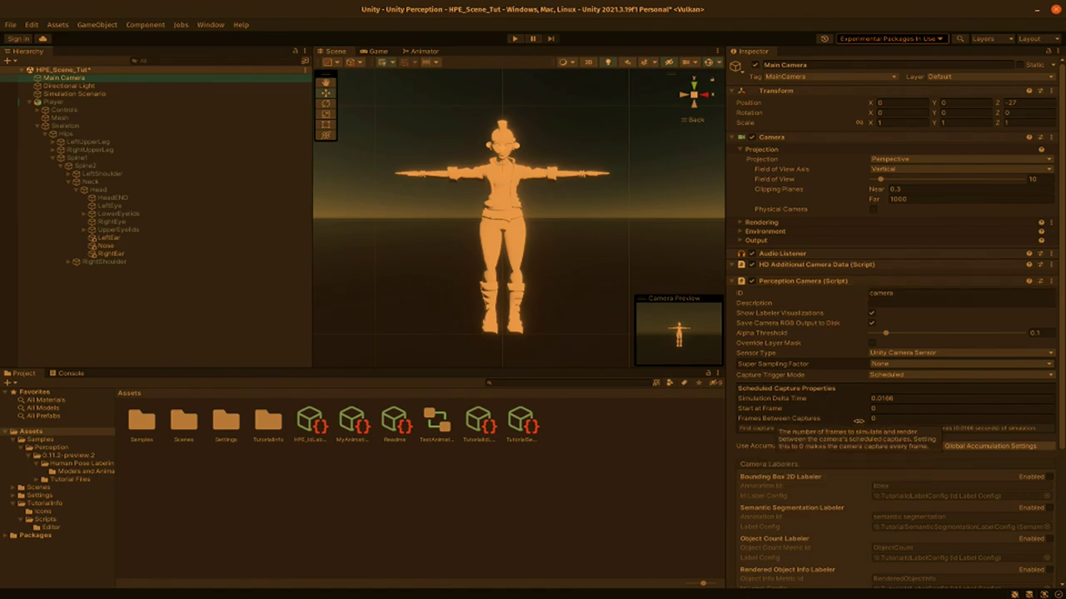
{"action": "scroll", "coordinate": [859, 420], "scroll_direction": "down", "scroll_amount": 2}
{"action": "scroll", "coordinate": [859, 420], "scroll_direction": "down", "scroll_amount": 2}
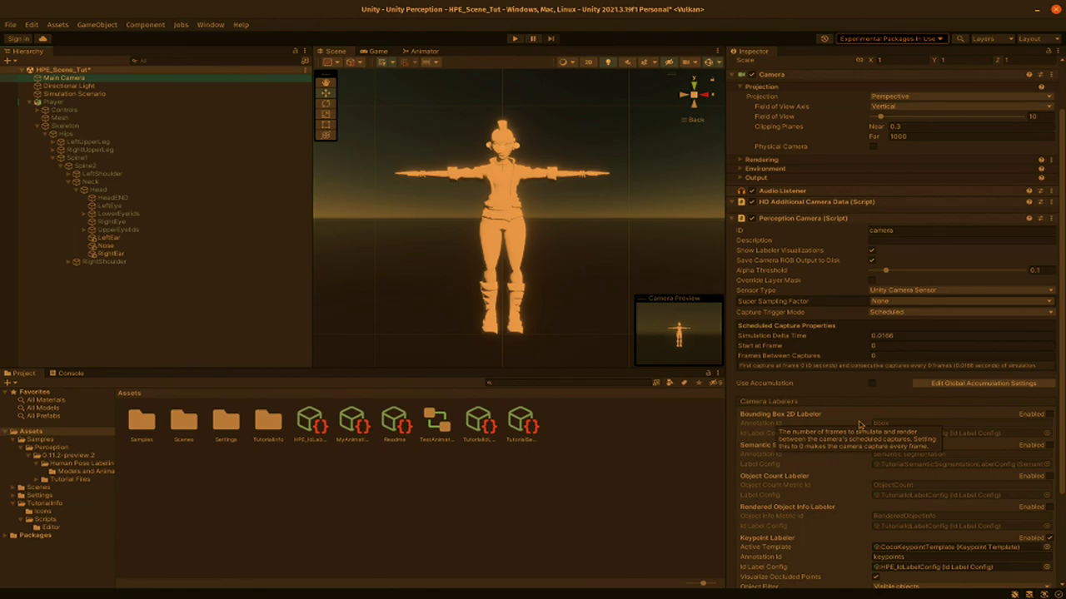
{"action": "scroll", "coordinate": [859, 425], "scroll_direction": "up", "scroll_amount": 4}
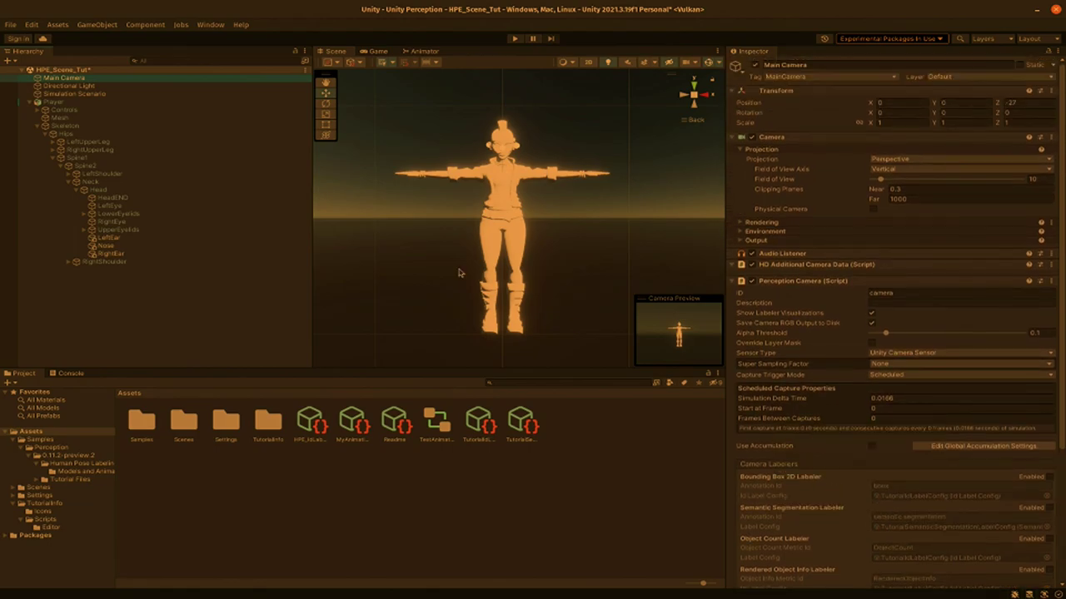
Step: Check the Simulation Scenario's fixed length settings, then run the scene in play mode and stop it once the scenario has run
{"action": "left_click", "coordinate": [75, 94]}
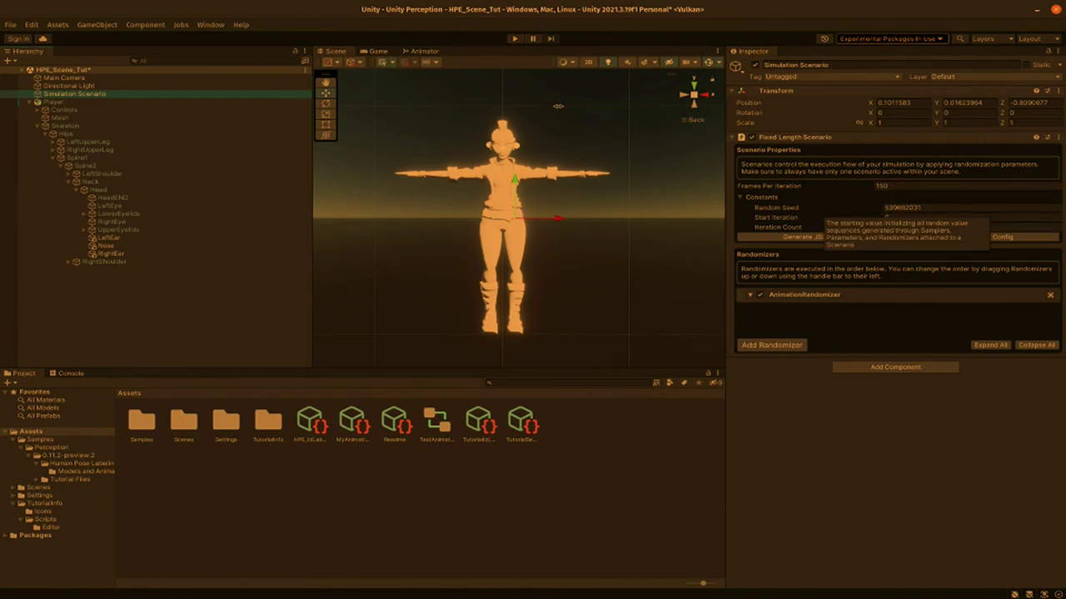
{"action": "left_click", "coordinate": [512, 39]}
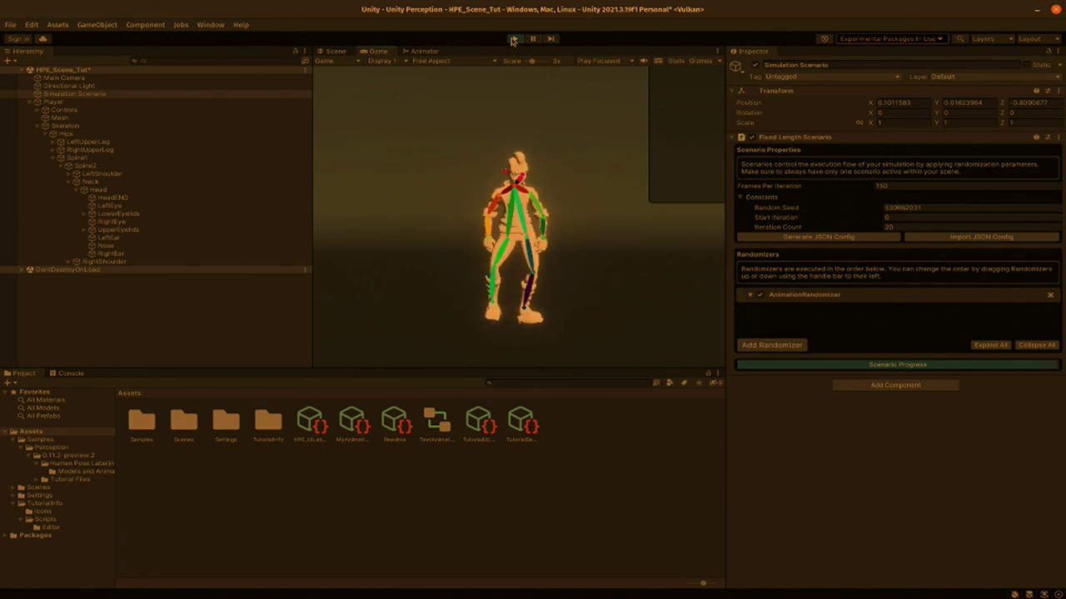
{"action": "left_click", "coordinate": [514, 39]}
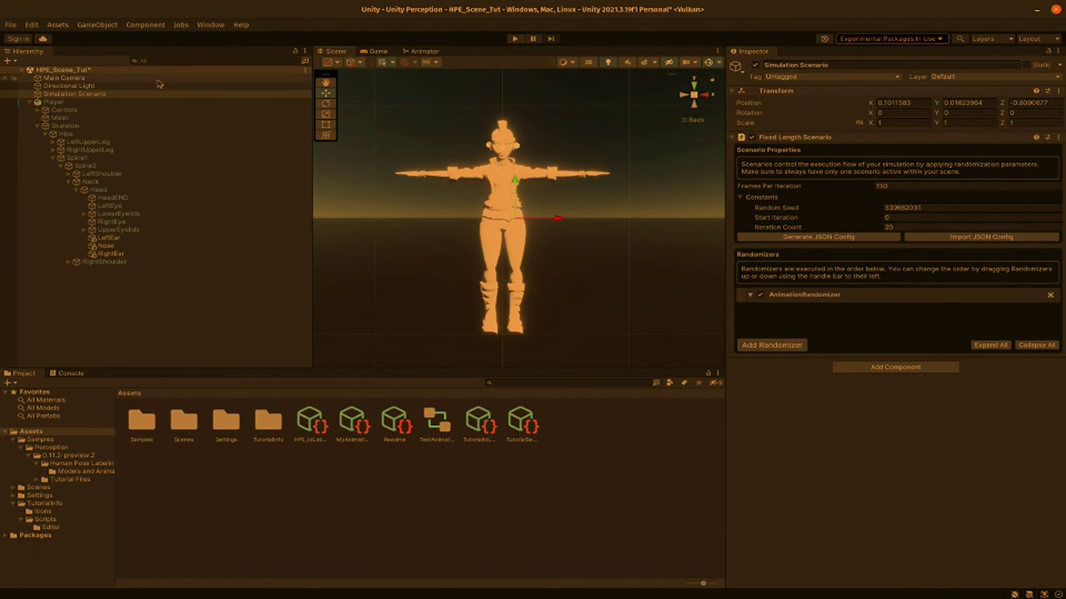
Step: Show the Main Camera's latest generated dataset in the file manager and open solo_1, then sequence.11
{"action": "left_click", "coordinate": [63, 77]}
{"action": "scroll", "coordinate": [900, 431], "scroll_direction": "down", "scroll_amount": 5}
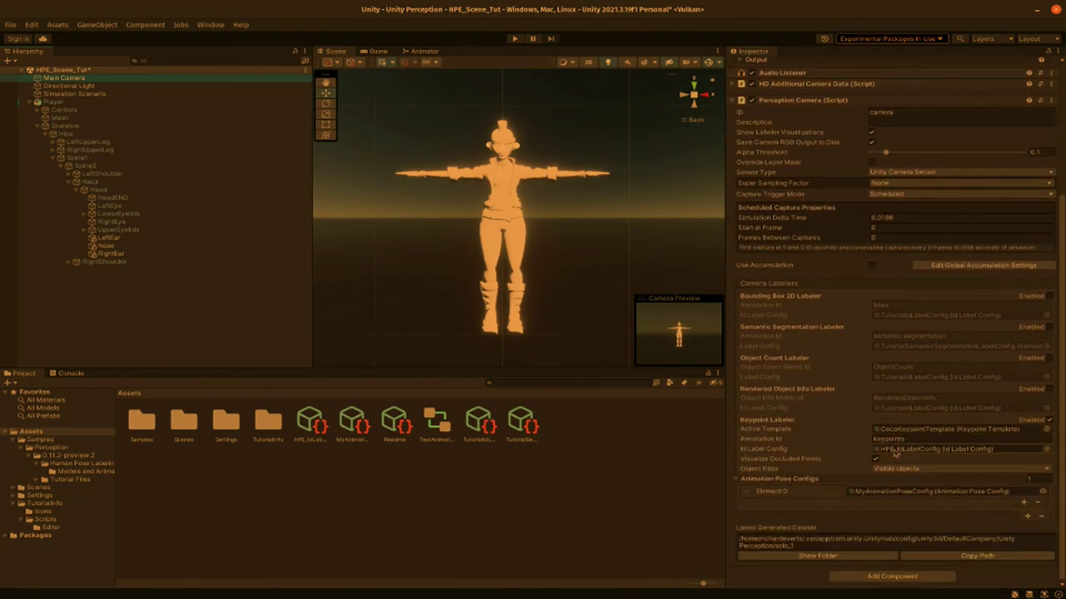
{"action": "left_click", "coordinate": [816, 555]}
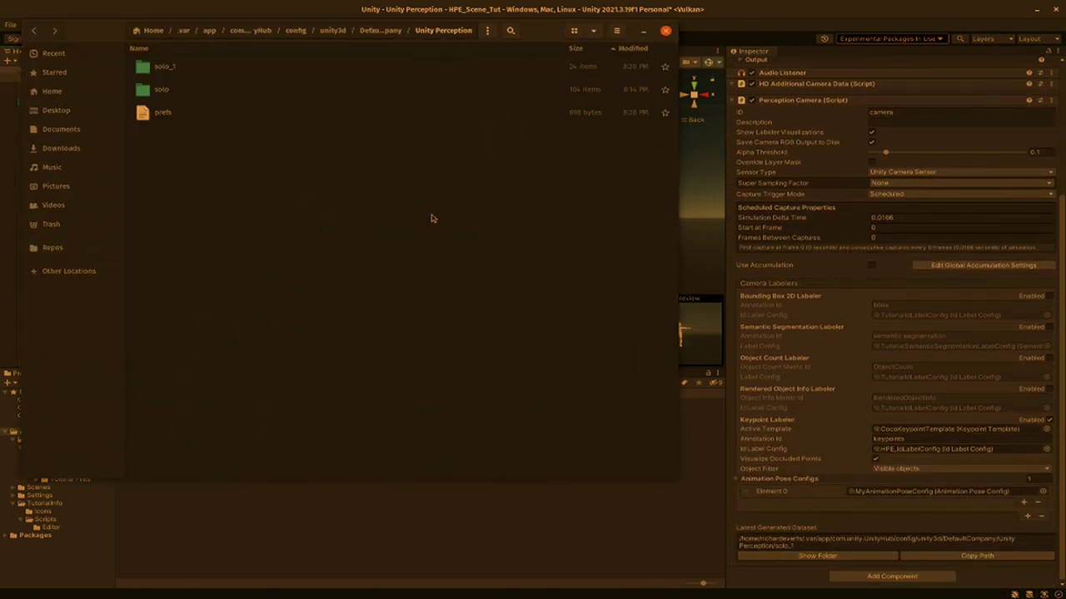
{"action": "double_click", "coordinate": [173, 73]}
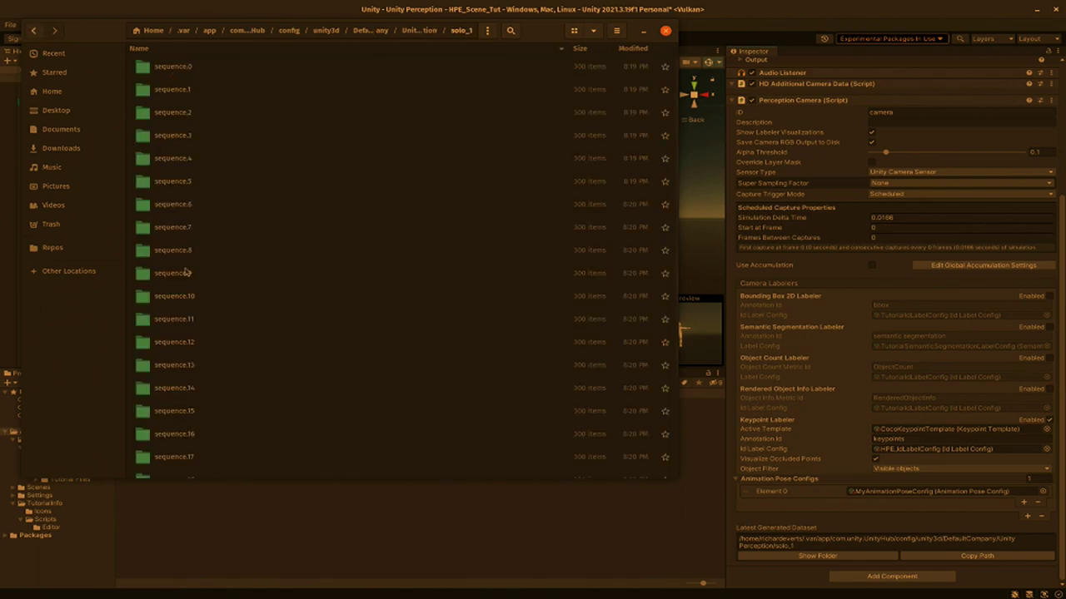
{"action": "scroll", "coordinate": [198, 331], "scroll_direction": "down", "scroll_amount": 3}
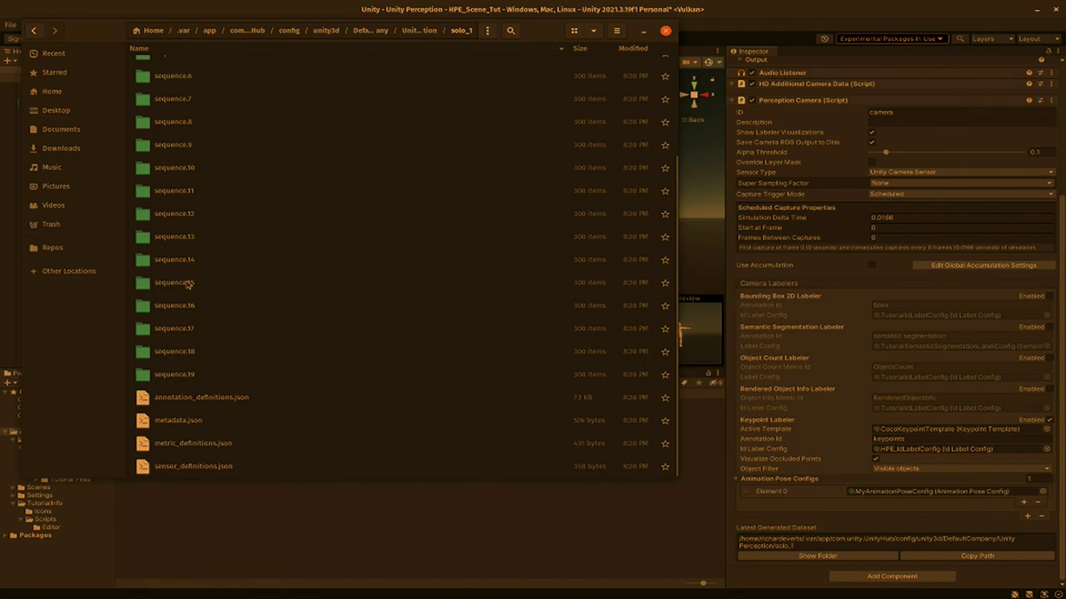
{"action": "double_click", "coordinate": [181, 191]}
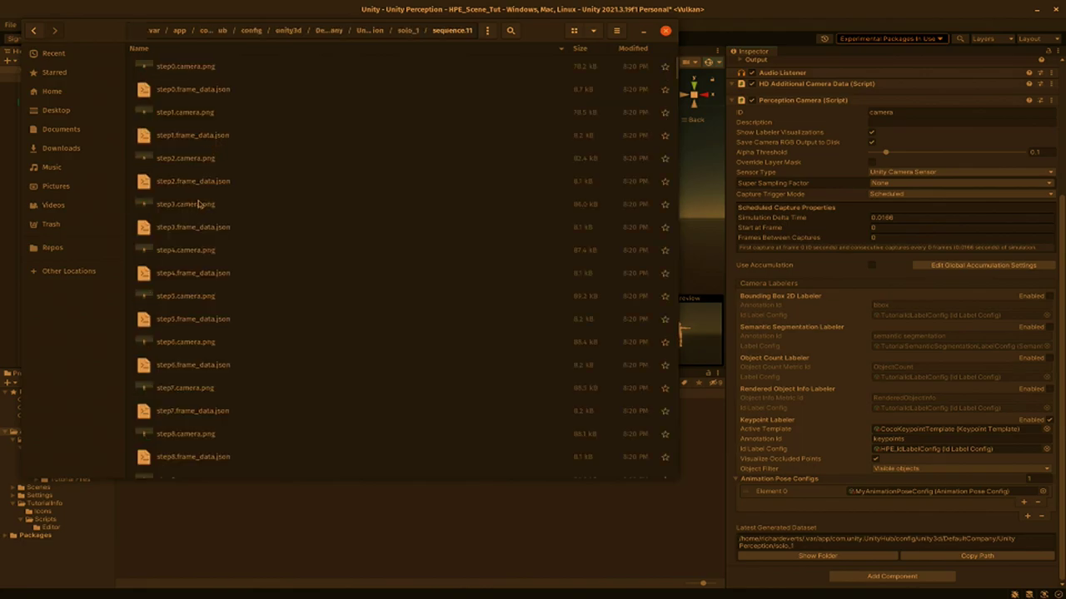
Step: View step3.camera.png in the image viewer and close it, then open step3.frame_data.json in Visual Studio Code
{"action": "left_click", "coordinate": [199, 204]}
{"action": "double_click", "coordinate": [200, 204]}
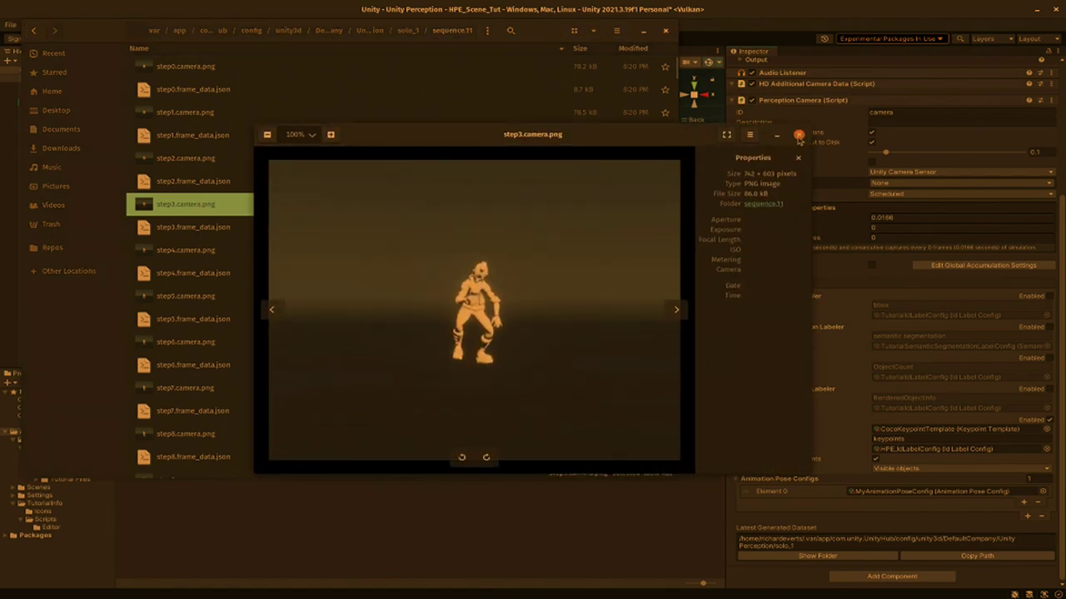
{"action": "left_click", "coordinate": [798, 136]}
{"action": "left_click", "coordinate": [184, 234]}
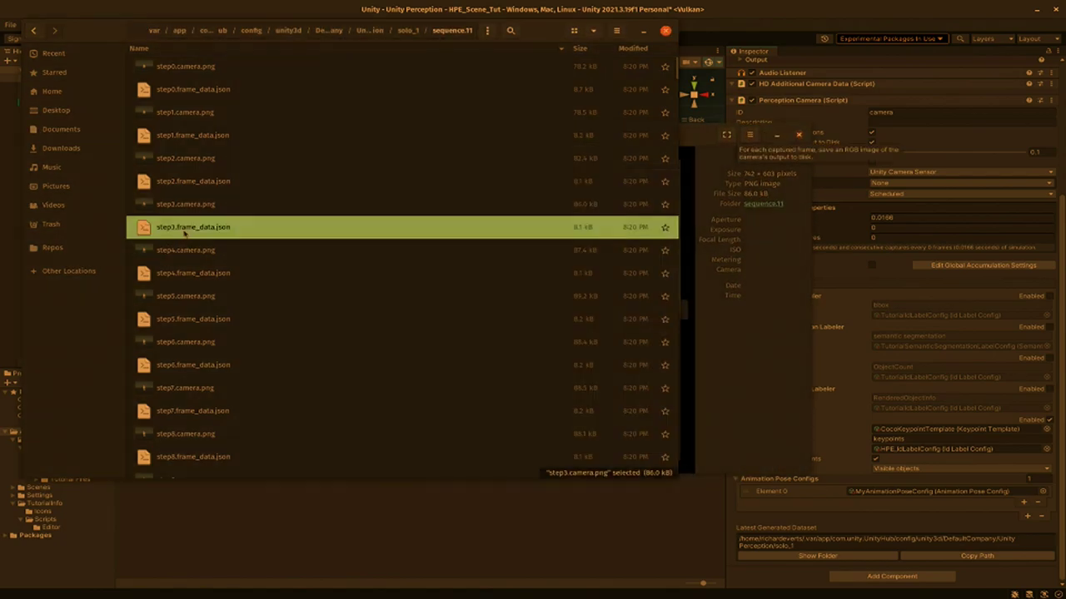
{"action": "double_click", "coordinate": [185, 234]}
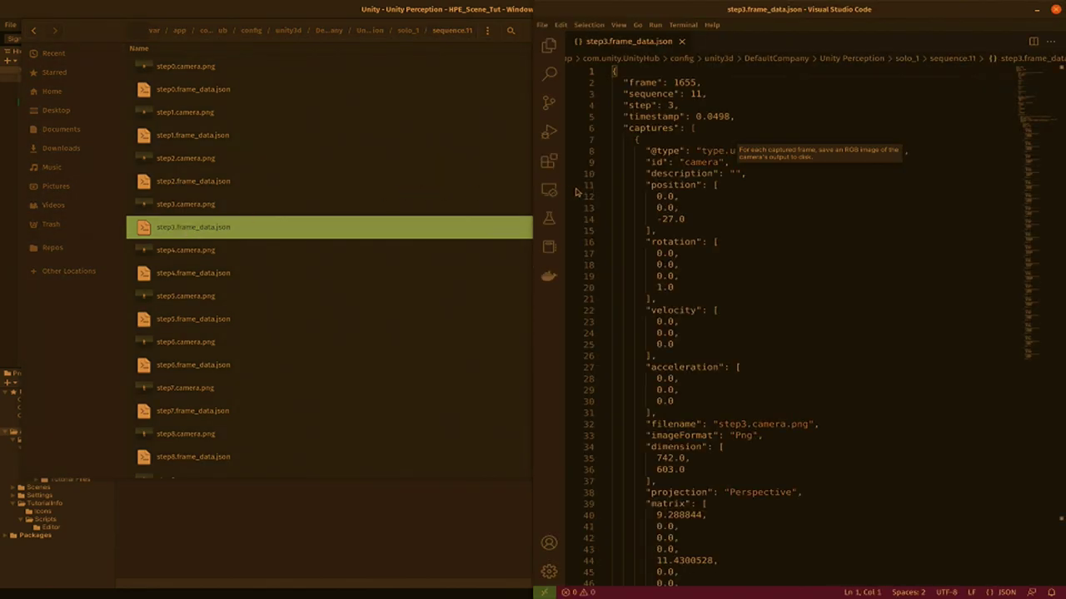
Step: Examine the keypoint annotations in step3.frame_data.json, including each keypoint's location, camera Cartesian location and state, then close the code editor and file manager
{"action": "scroll", "coordinate": [814, 234], "scroll_direction": "down", "scroll_amount": 13}
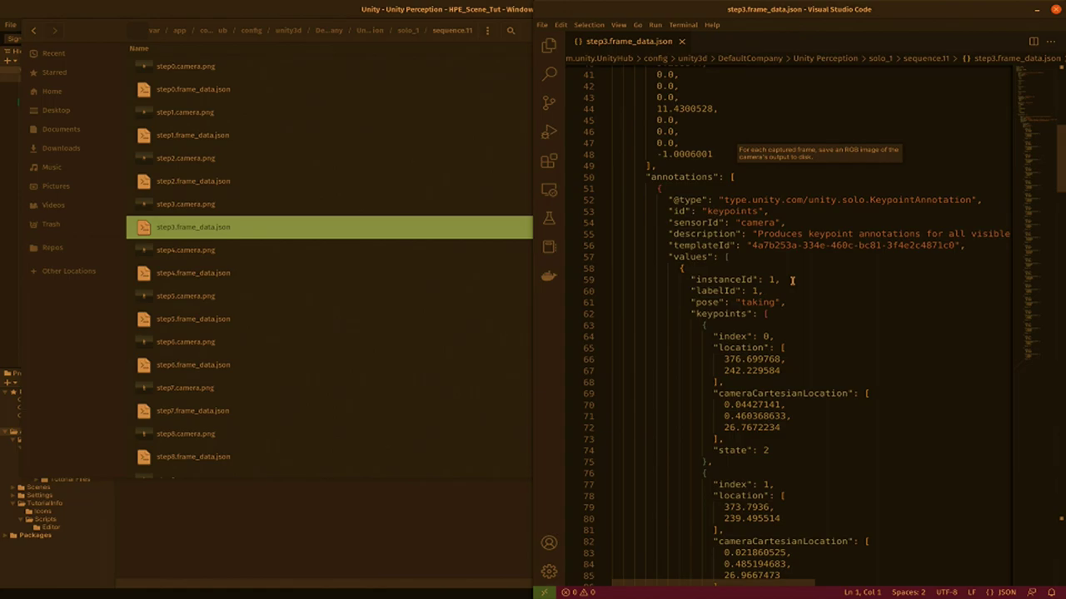
{"action": "scroll", "coordinate": [741, 278], "scroll_direction": "down", "scroll_amount": 1}
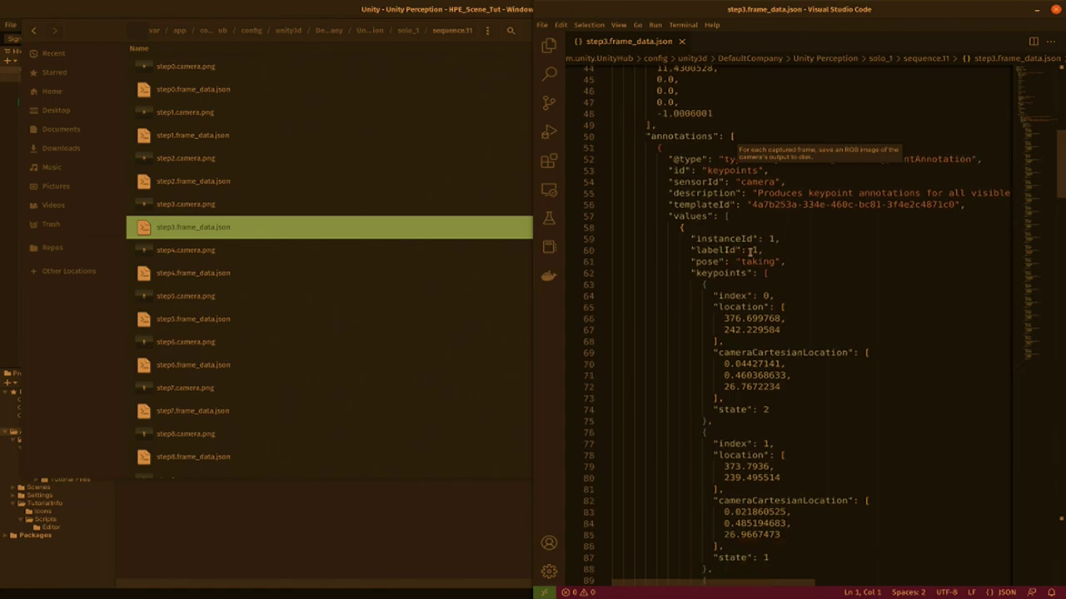
{"action": "scroll", "coordinate": [767, 284], "scroll_direction": "down", "scroll_amount": 4}
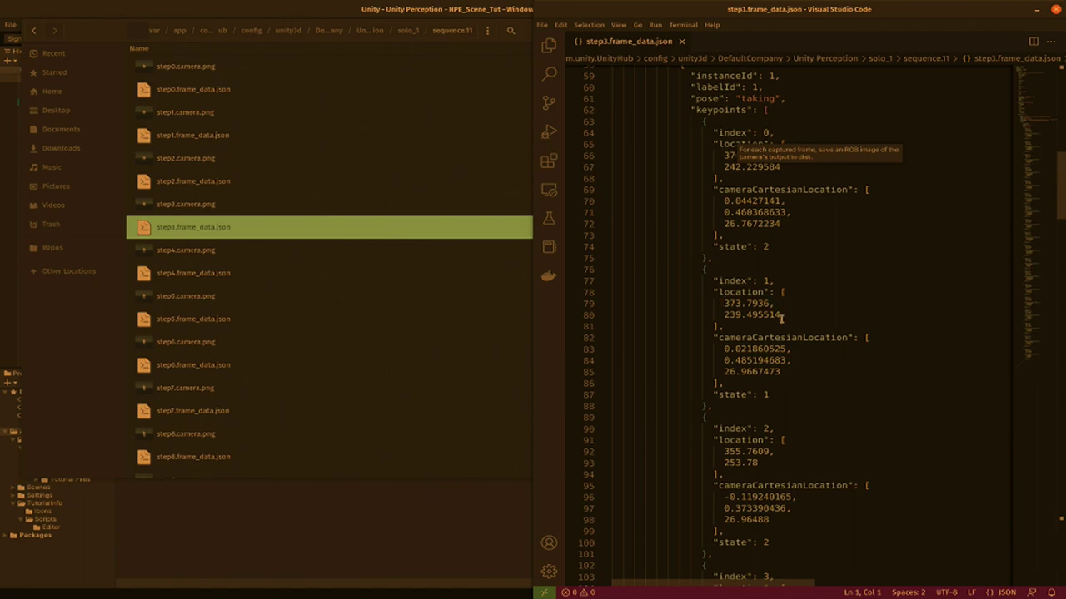
{"action": "scroll", "coordinate": [781, 316], "scroll_direction": "down", "scroll_amount": 18}
{"action": "scroll", "coordinate": [781, 316], "scroll_direction": "down", "scroll_amount": 12}
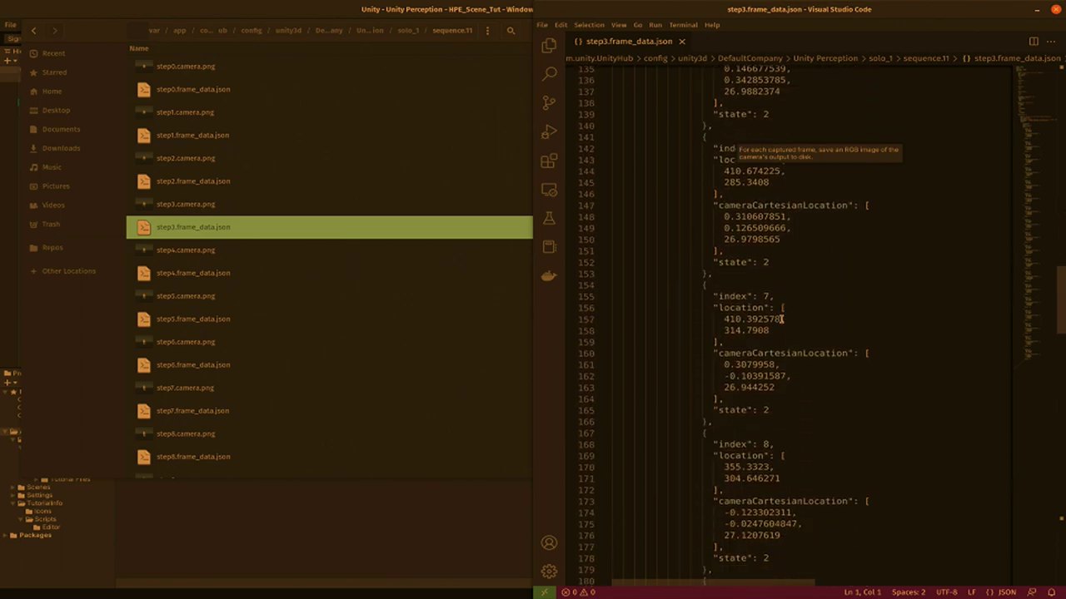
{"action": "scroll", "coordinate": [781, 319], "scroll_direction": "down", "scroll_amount": 5}
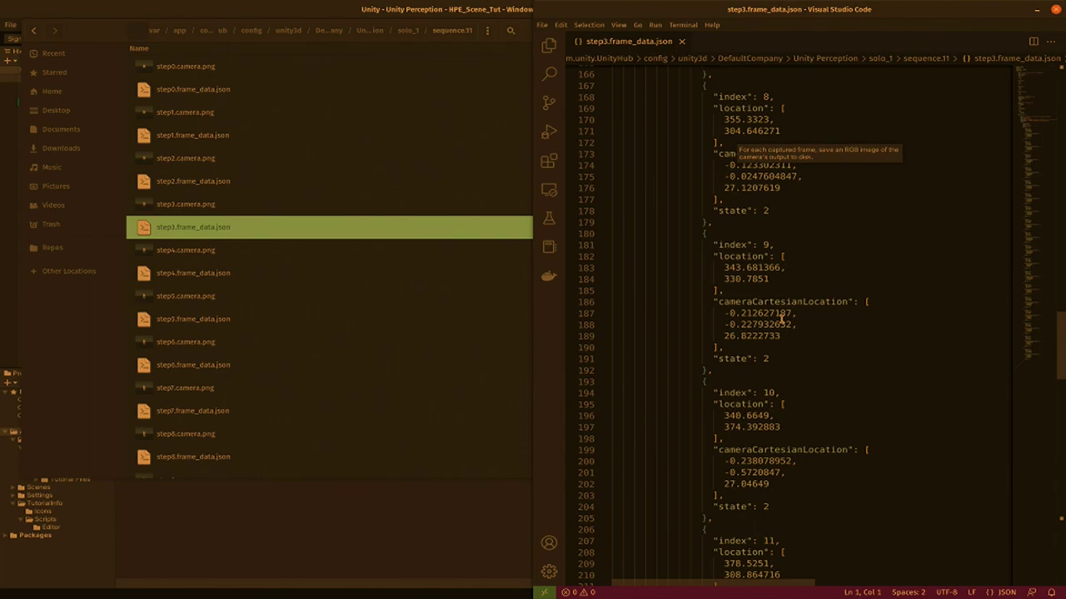
{"action": "scroll", "coordinate": [781, 319], "scroll_direction": "down", "scroll_amount": 20}
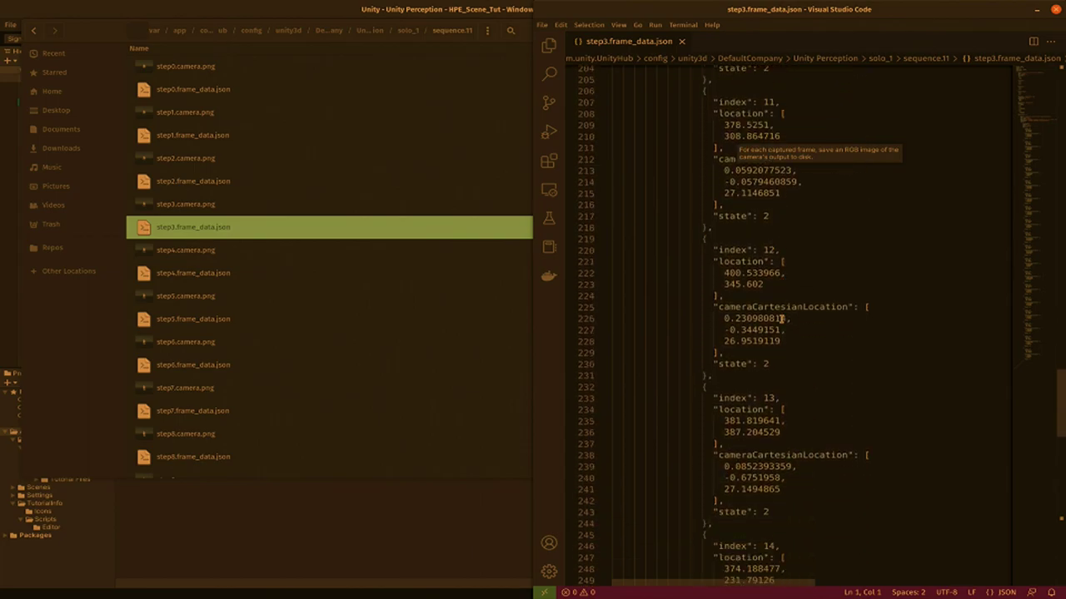
{"action": "scroll", "coordinate": [781, 319], "scroll_direction": "up", "scroll_amount": 3}
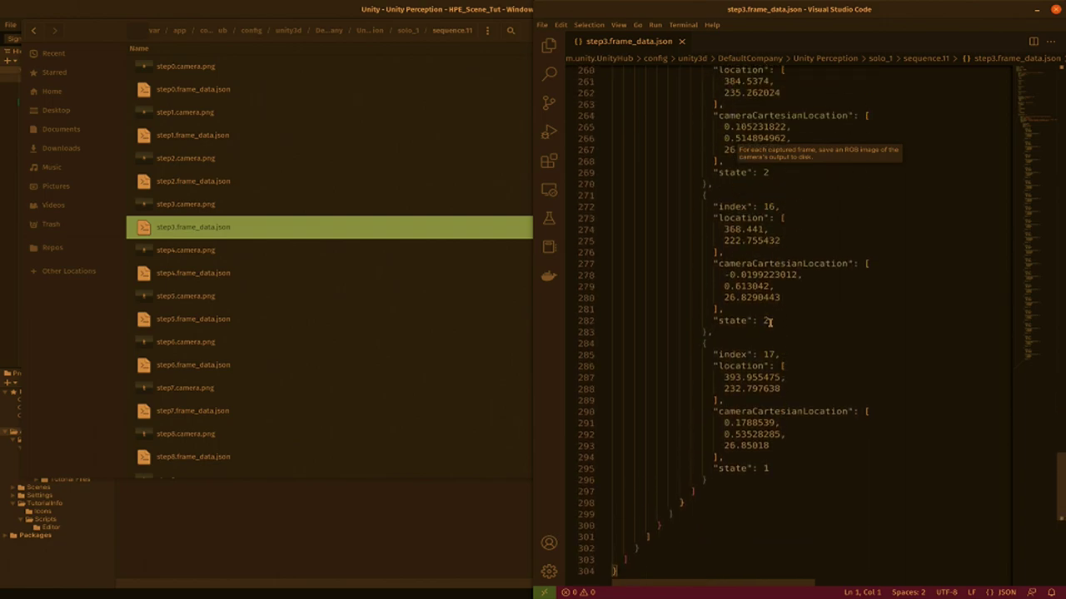
{"action": "left_click", "coordinate": [769, 322]}
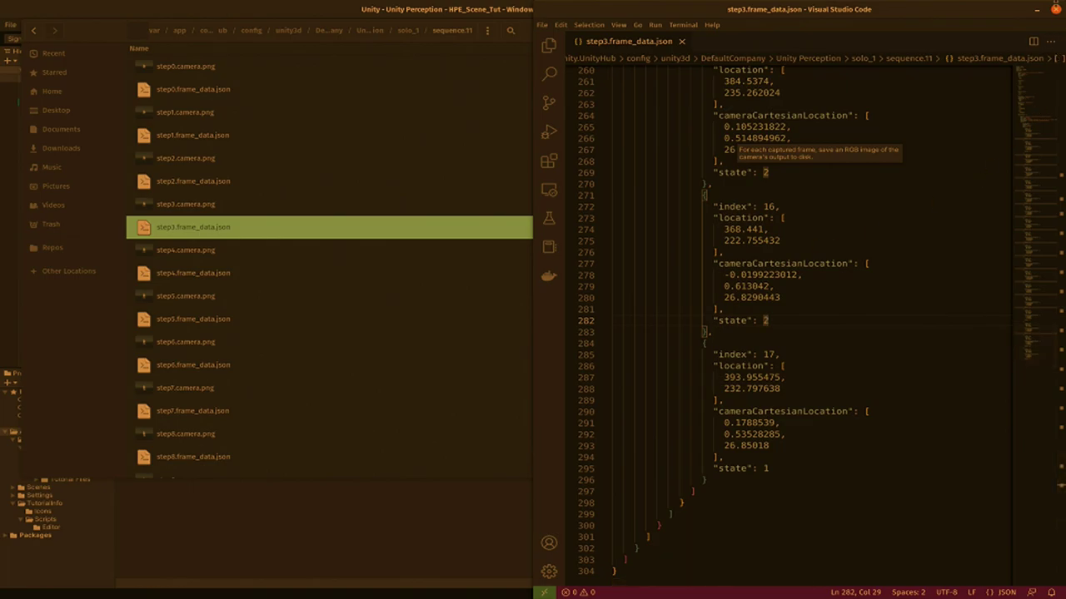
{"action": "left_click", "coordinate": [1056, 10]}
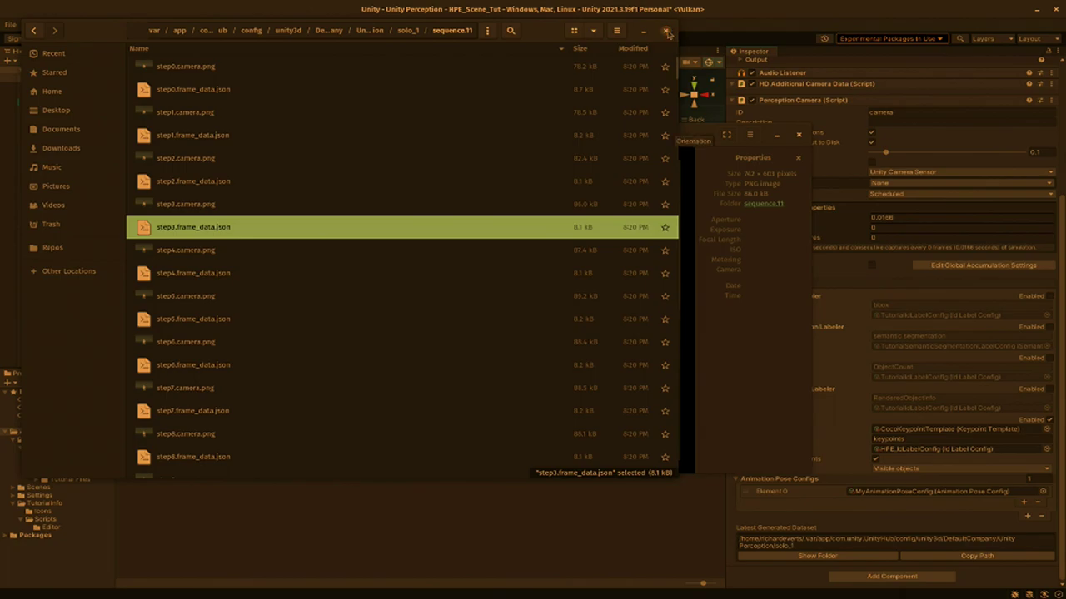
{"action": "left_click", "coordinate": [666, 32]}
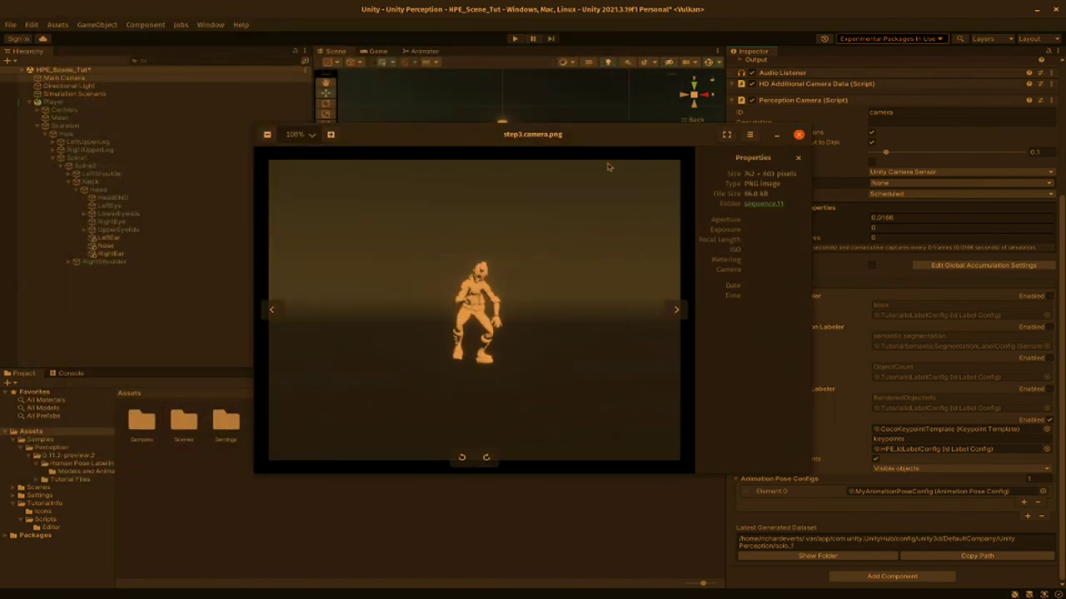